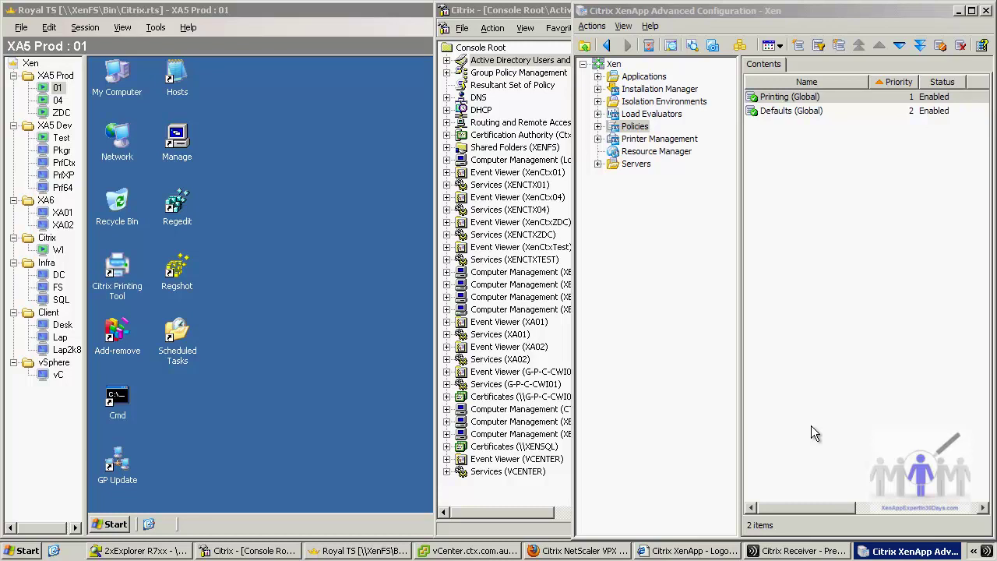
# - Inspect the Printing (Global) policy's HDX Plug-n-Play settings, then close it unchanged
pyautogui.click(882, 551)
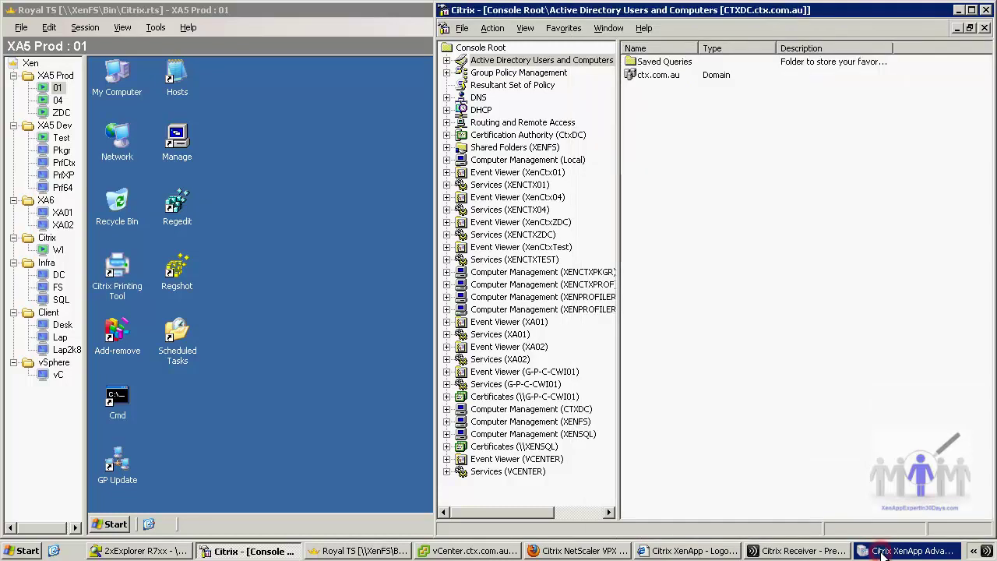
pyautogui.click(883, 553)
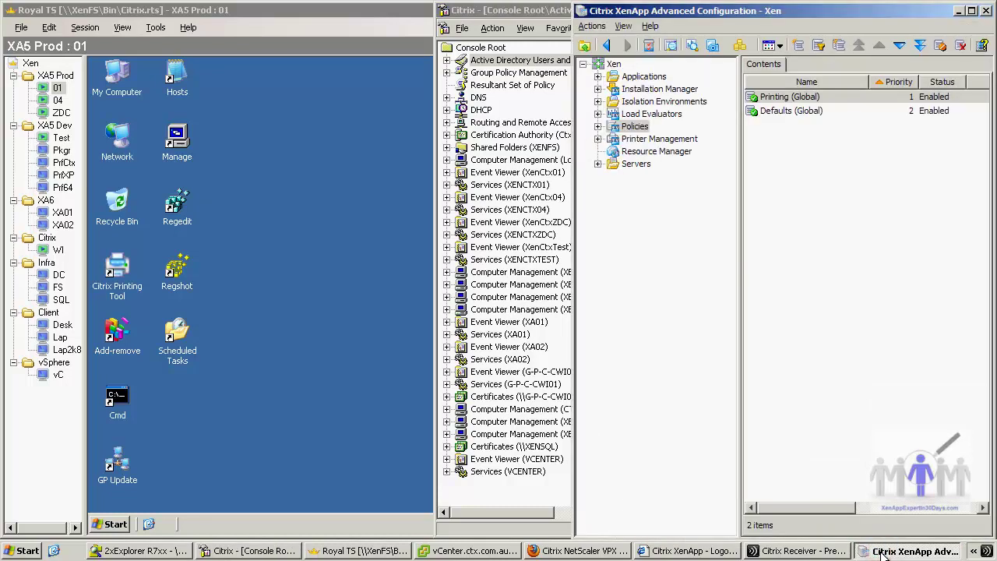
pyautogui.click(772, 98)
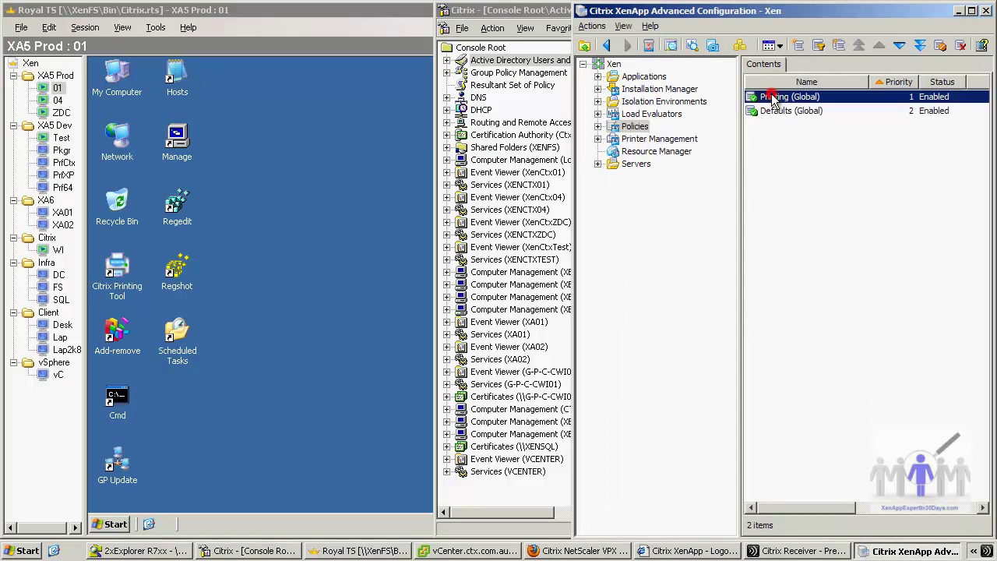
pyautogui.doubleClick(772, 97)
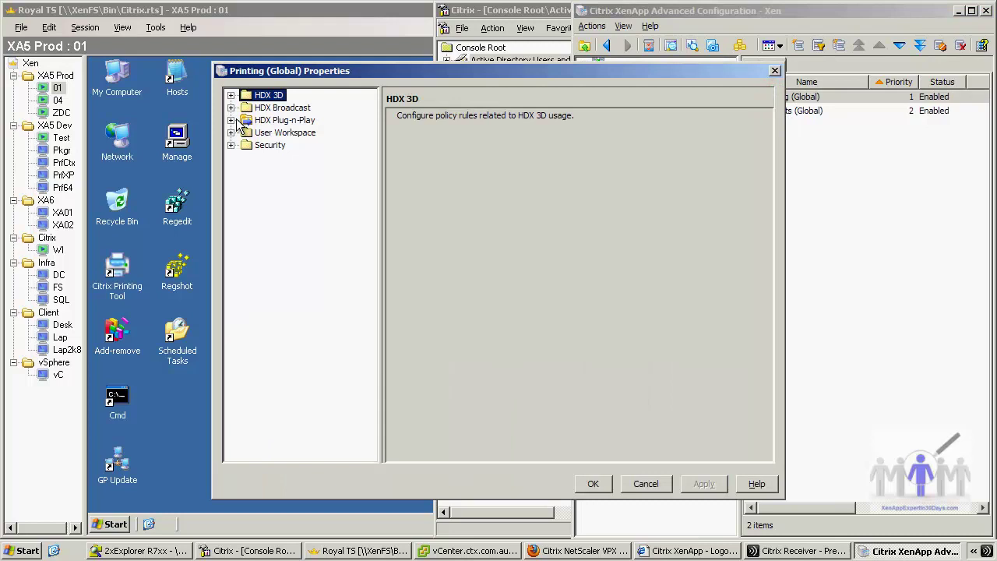
pyautogui.click(233, 120)
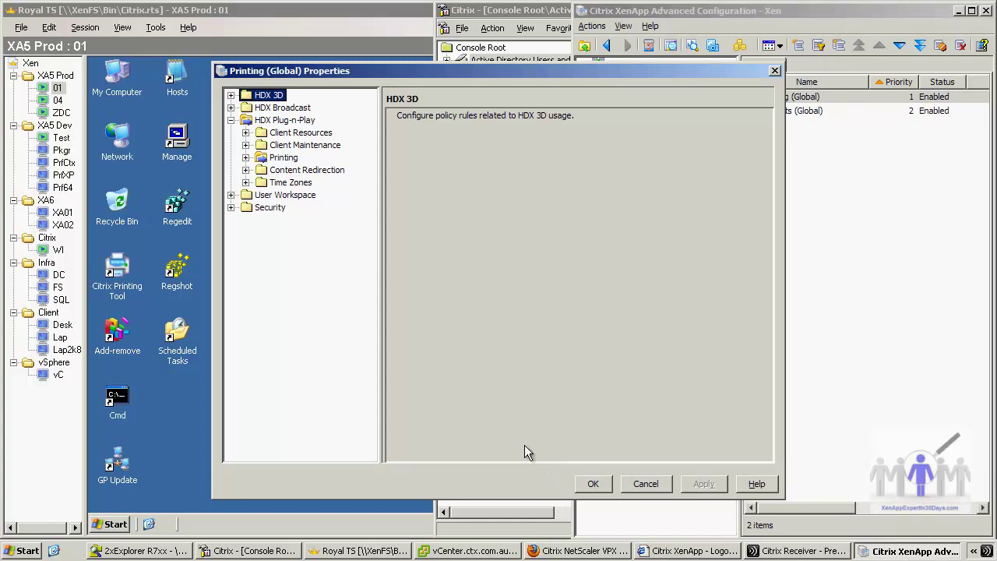
pyautogui.click(631, 485)
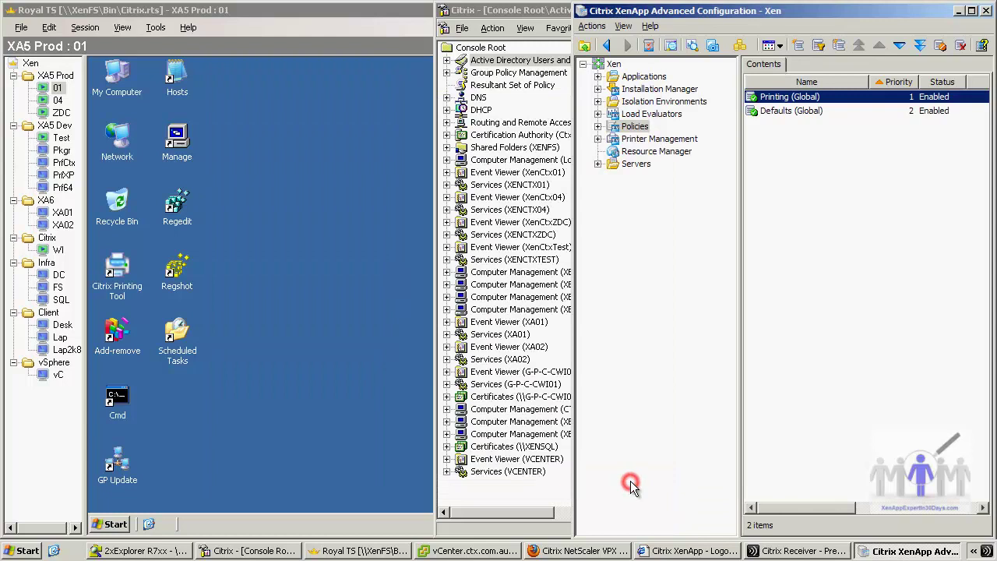
# - Open Defaults (Global) and browse to the Client Resources > Drives Connection and Mappings rules
pyautogui.doubleClick(778, 117)
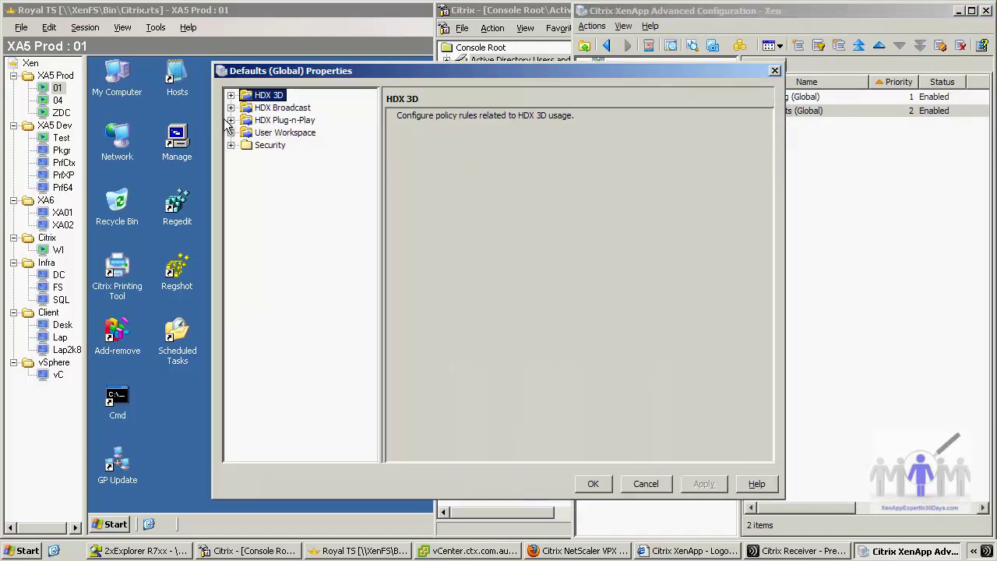
pyautogui.click(230, 121)
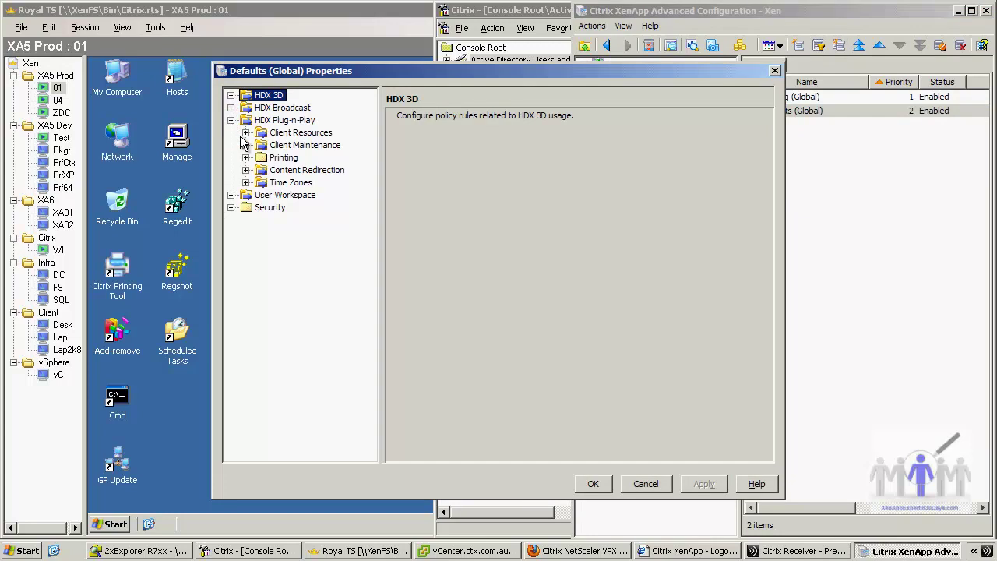
pyautogui.click(245, 133)
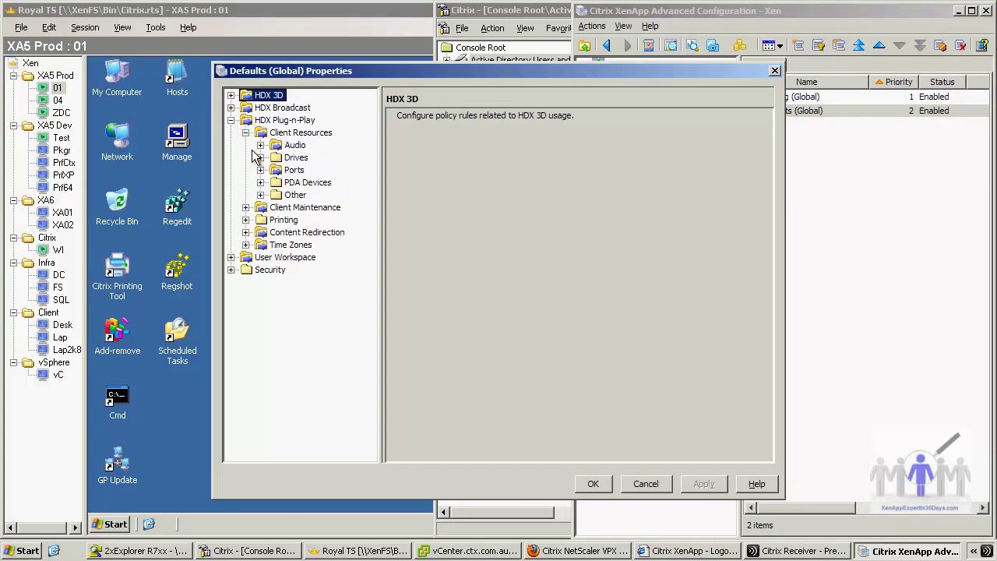
pyautogui.click(261, 159)
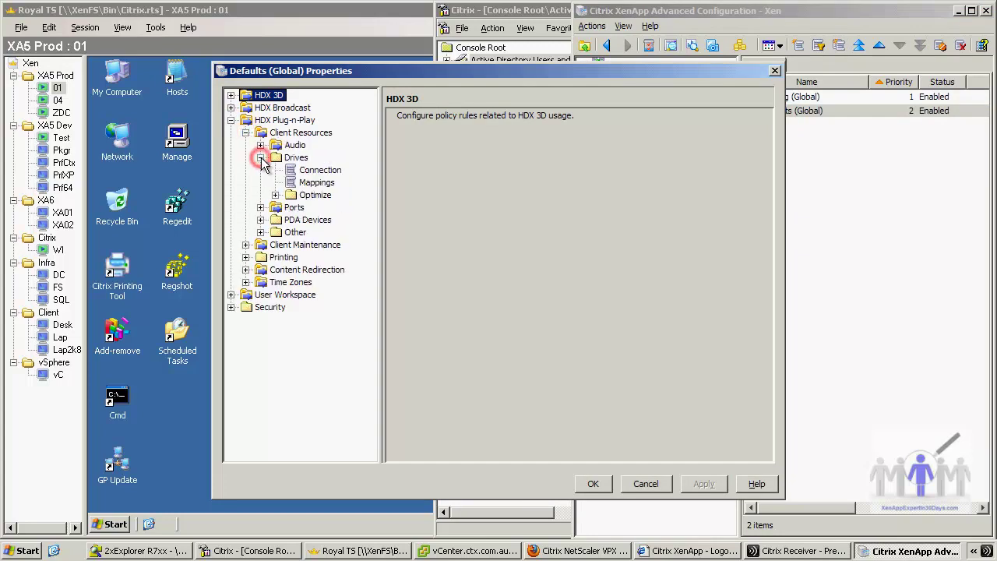
pyautogui.click(316, 171)
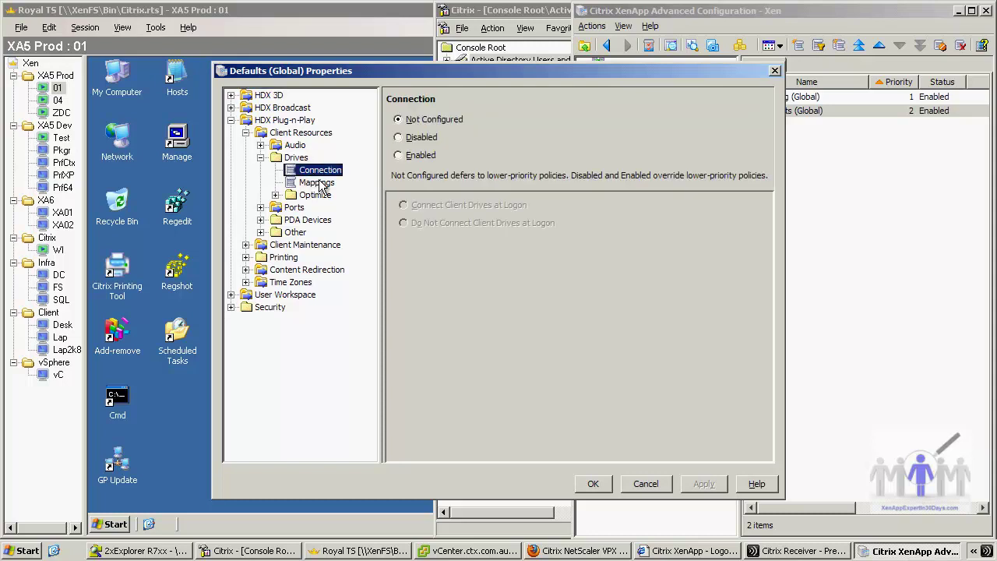
pyautogui.click(321, 184)
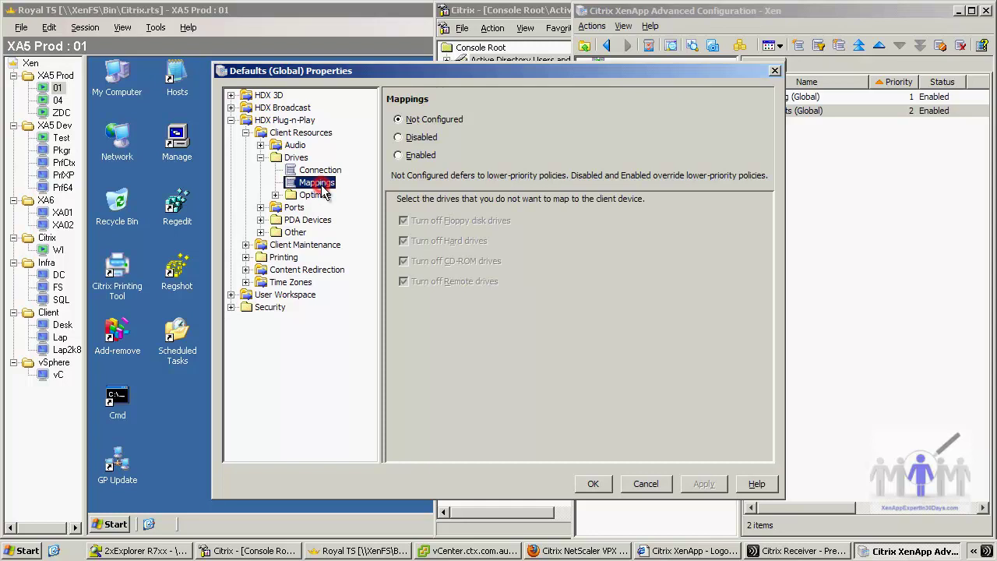
# - Read the help for the drive Mappings and Connection rules, closing each help window
pyautogui.click(758, 484)
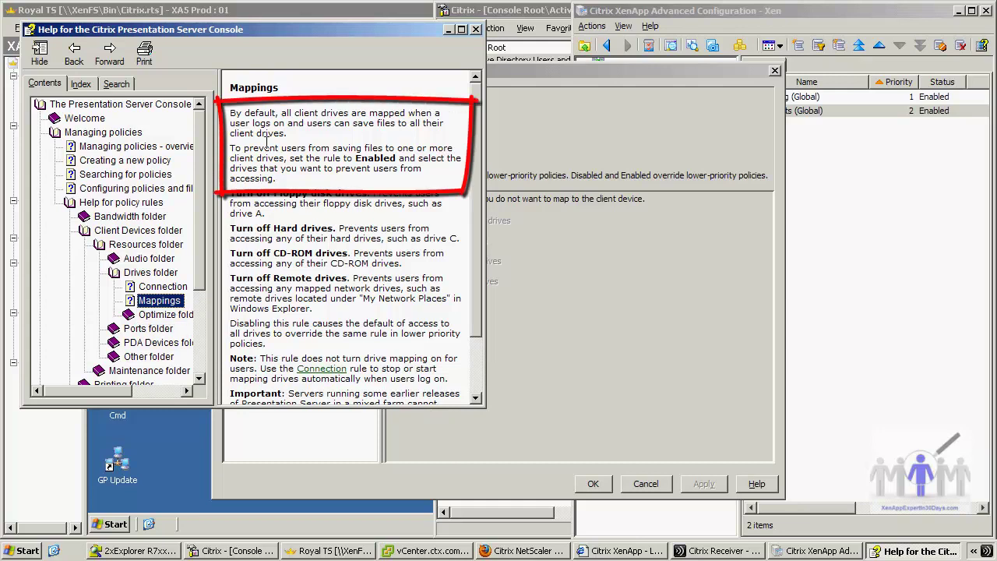
pyautogui.click(476, 29)
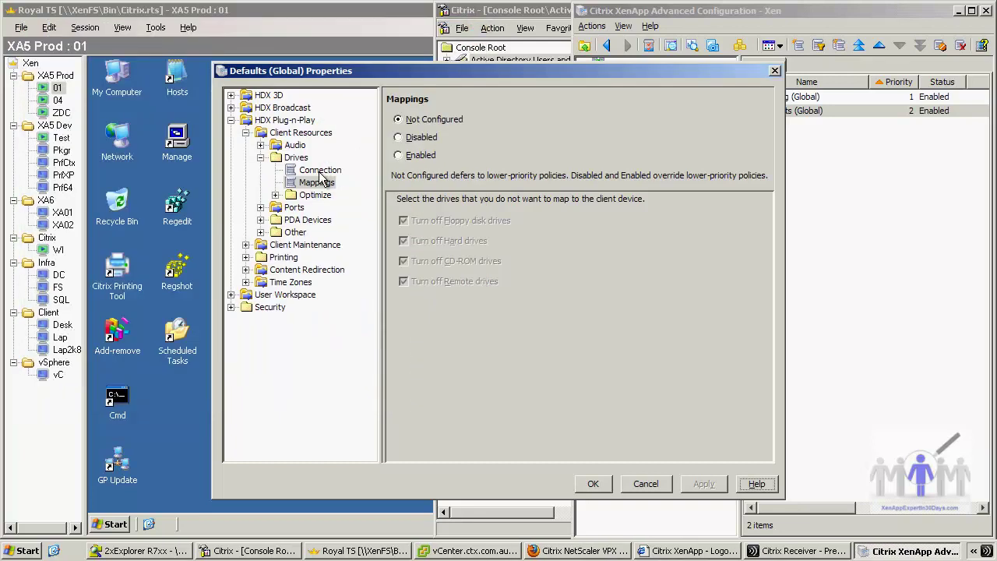
pyautogui.click(320, 170)
pyautogui.click(756, 483)
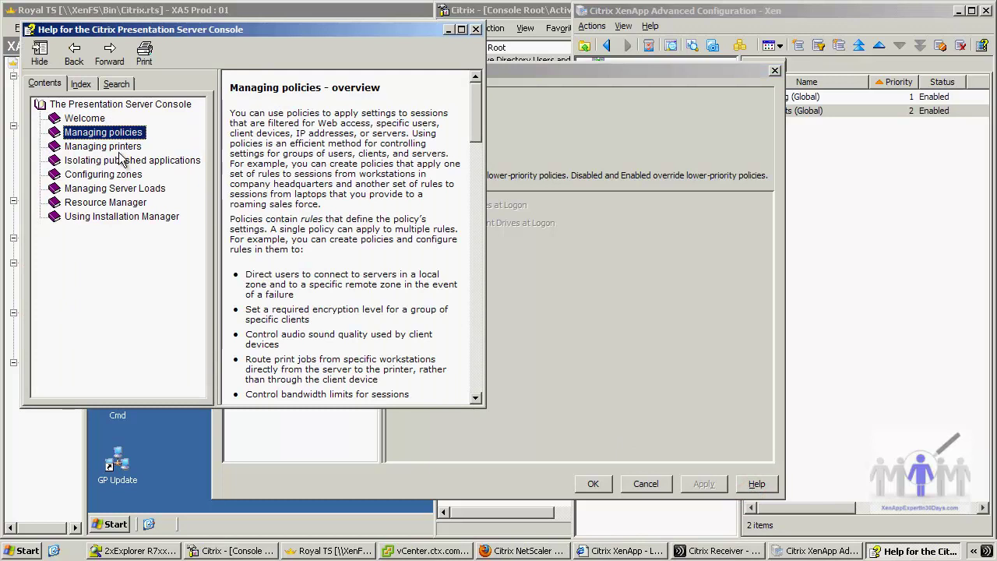
pyautogui.click(477, 31)
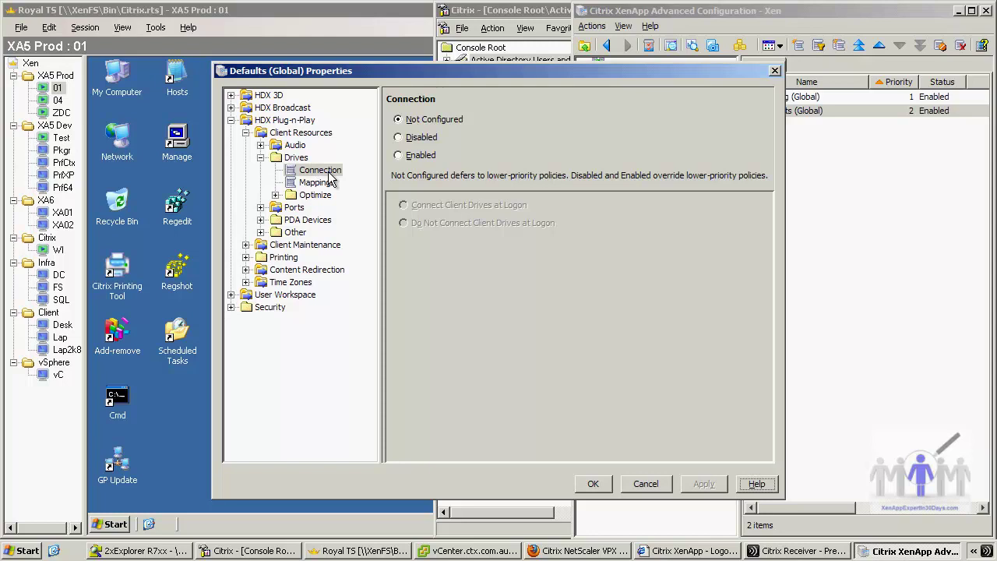
# - Cancel the Defaults (Global) properties and list accounts in ctx.com.au > Ctx > Users
pyautogui.click(649, 483)
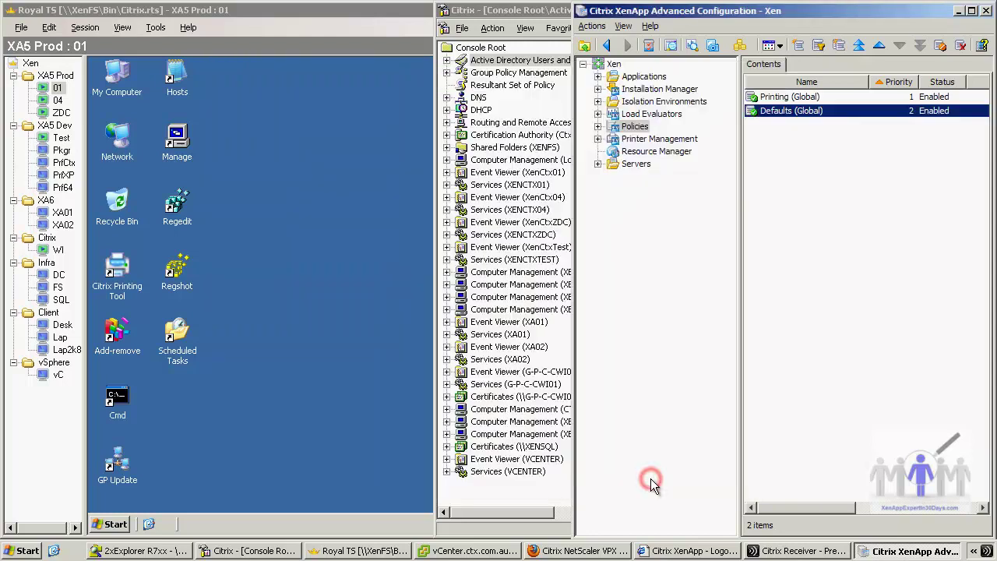
pyautogui.click(448, 61)
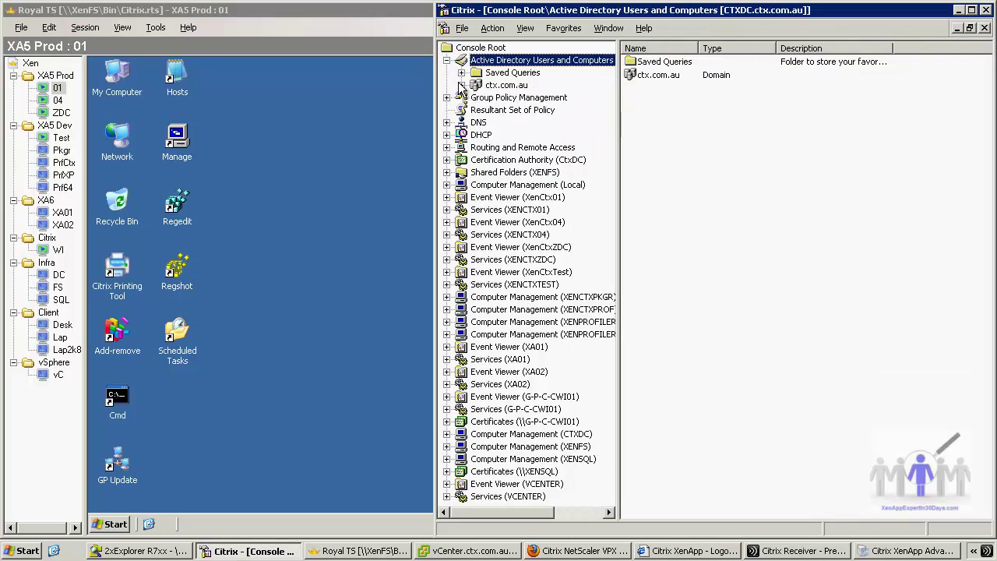
pyautogui.click(460, 85)
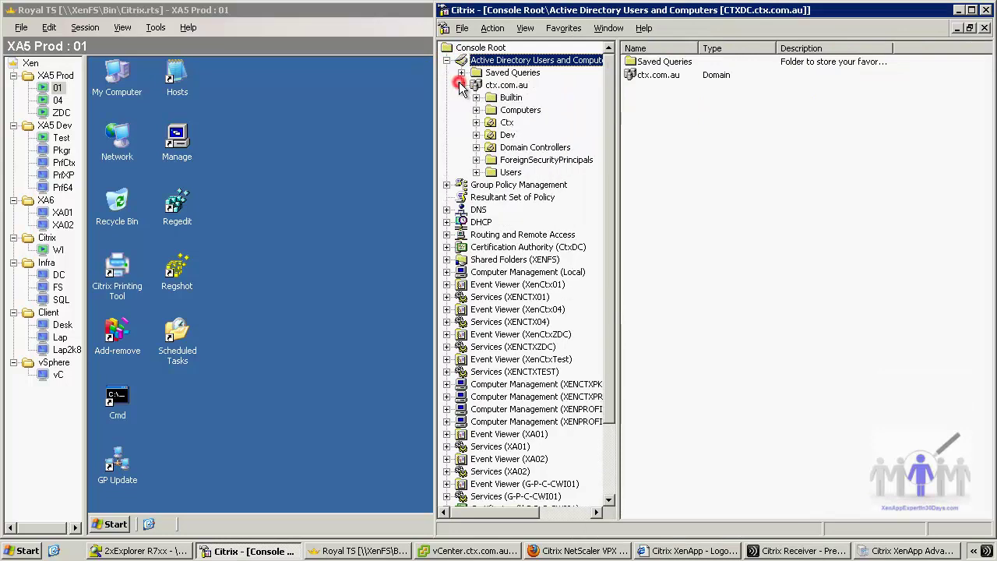
pyautogui.click(476, 123)
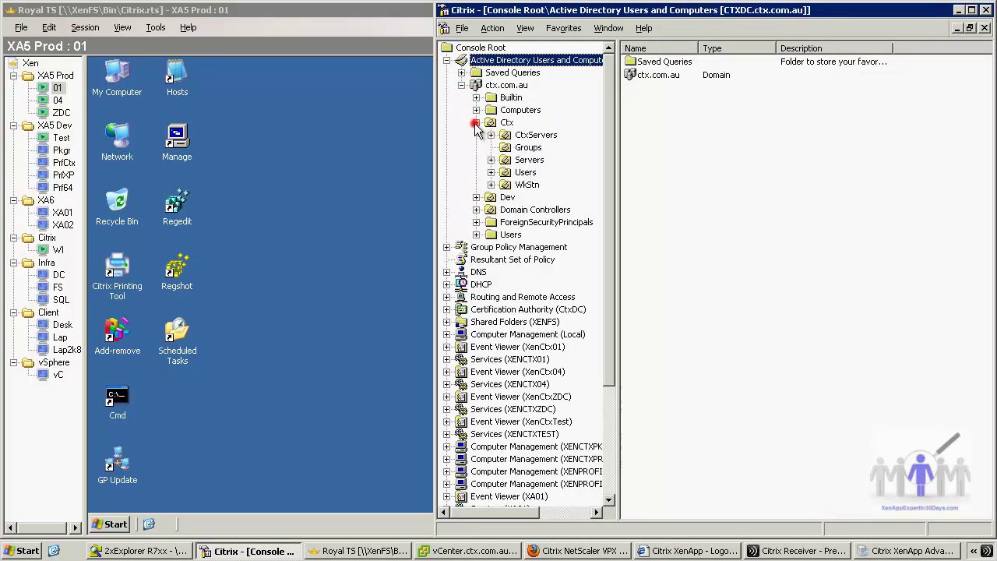
pyautogui.click(526, 173)
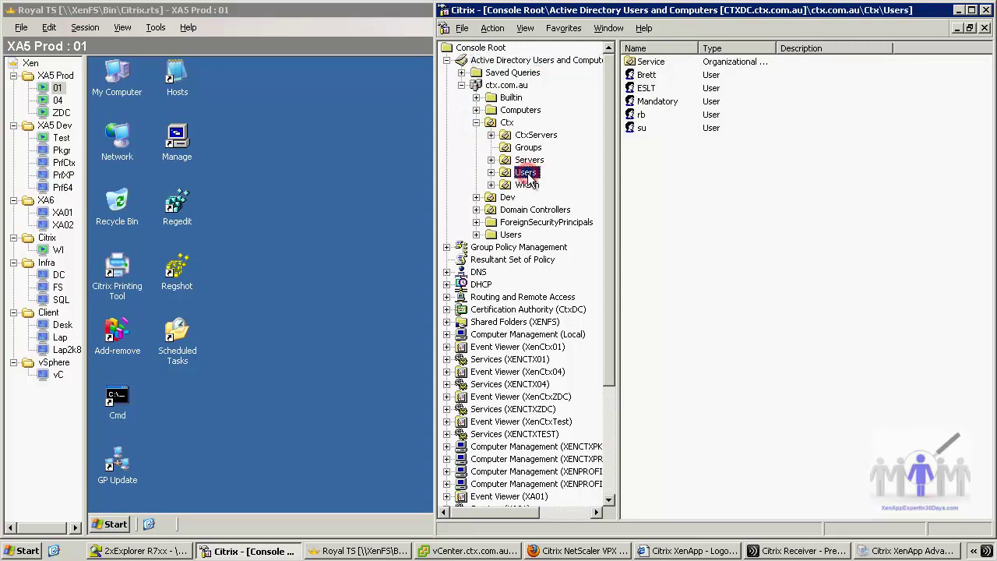
# - Review the Member Of groups for two user accounts, closing each dialog unchanged
pyautogui.doubleClick(640, 129)
pyautogui.click(642, 131)
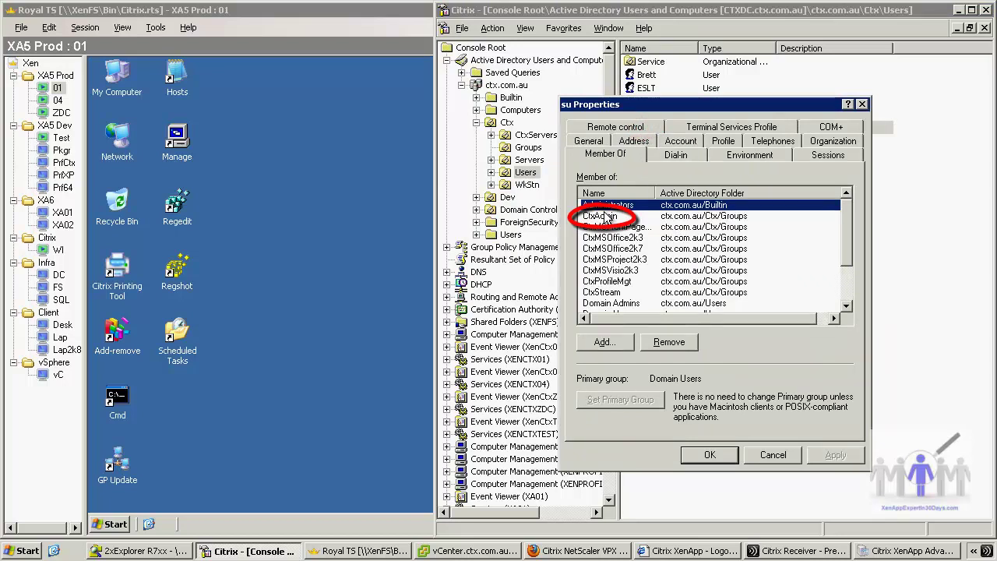
pyautogui.press('Escape')
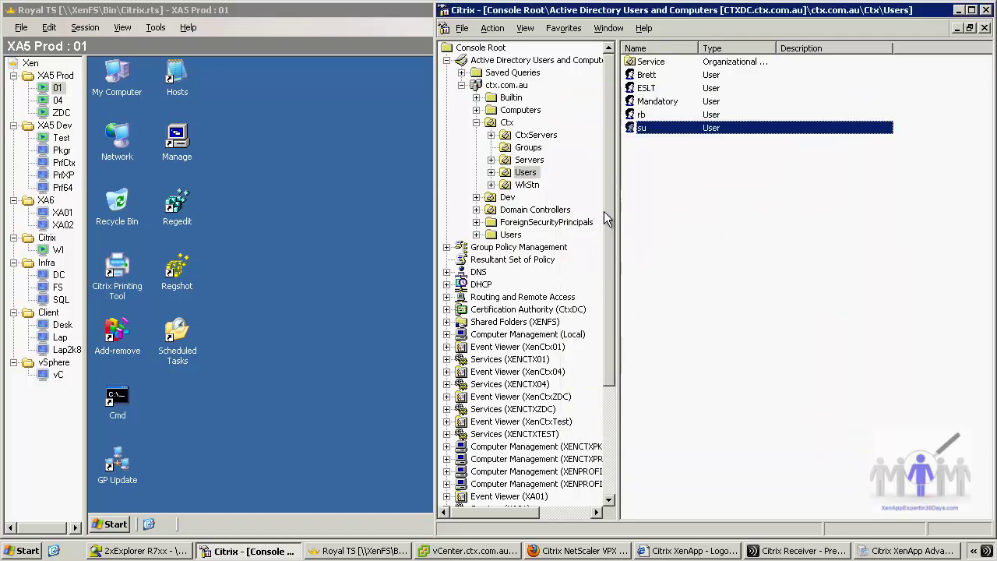
pyautogui.click(657, 73)
pyautogui.click(659, 75)
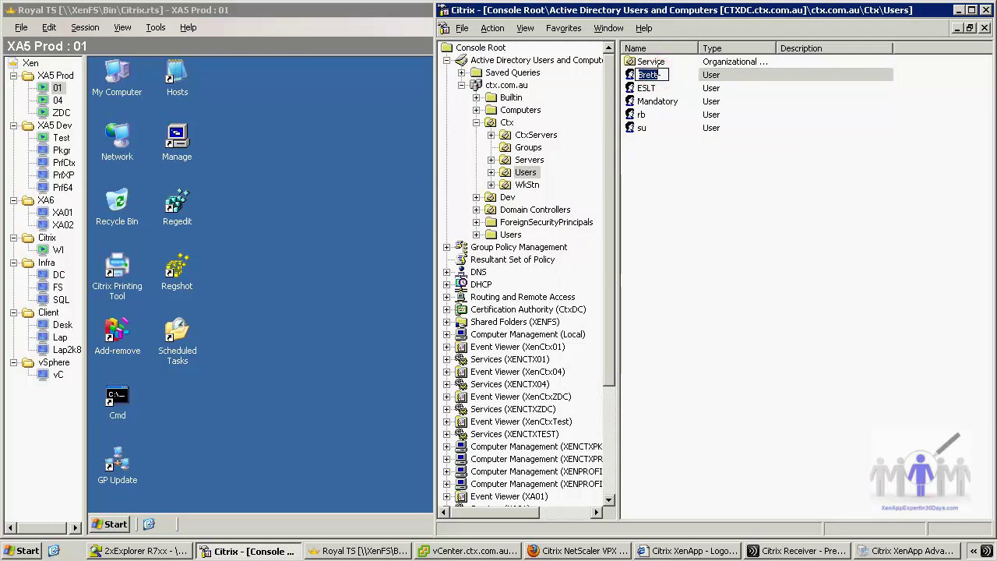
pyautogui.doubleClick(659, 75)
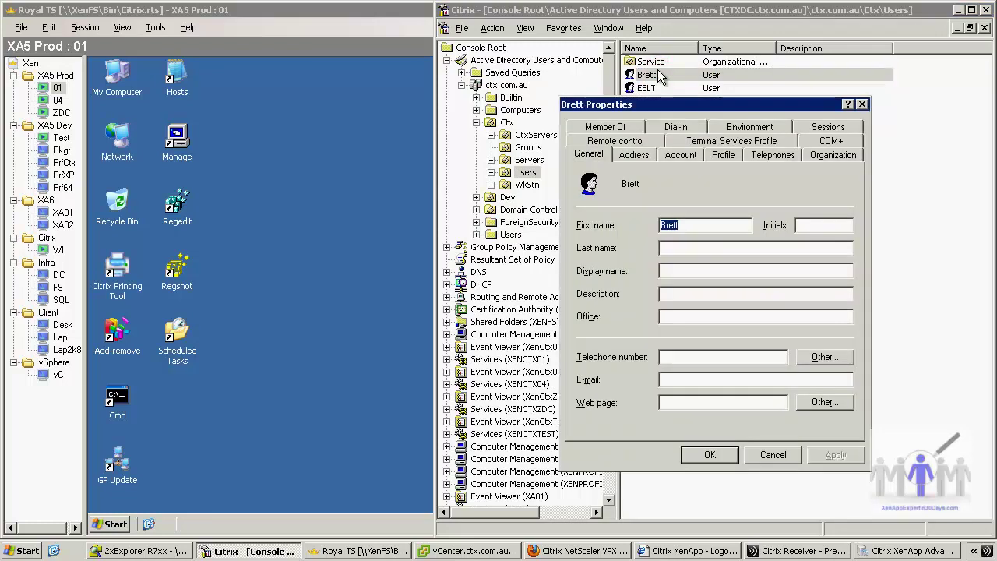
pyautogui.click(616, 127)
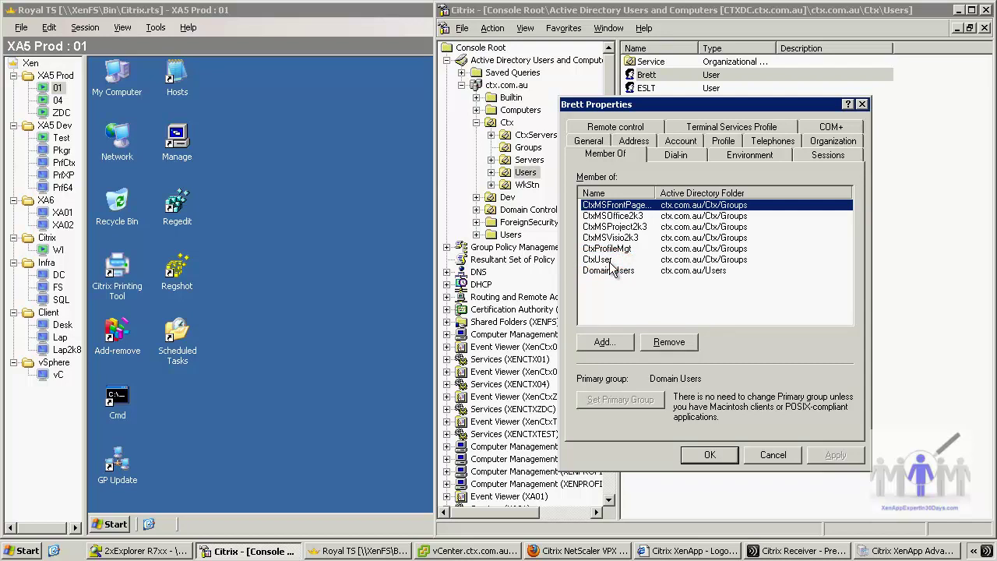
pyautogui.click(762, 461)
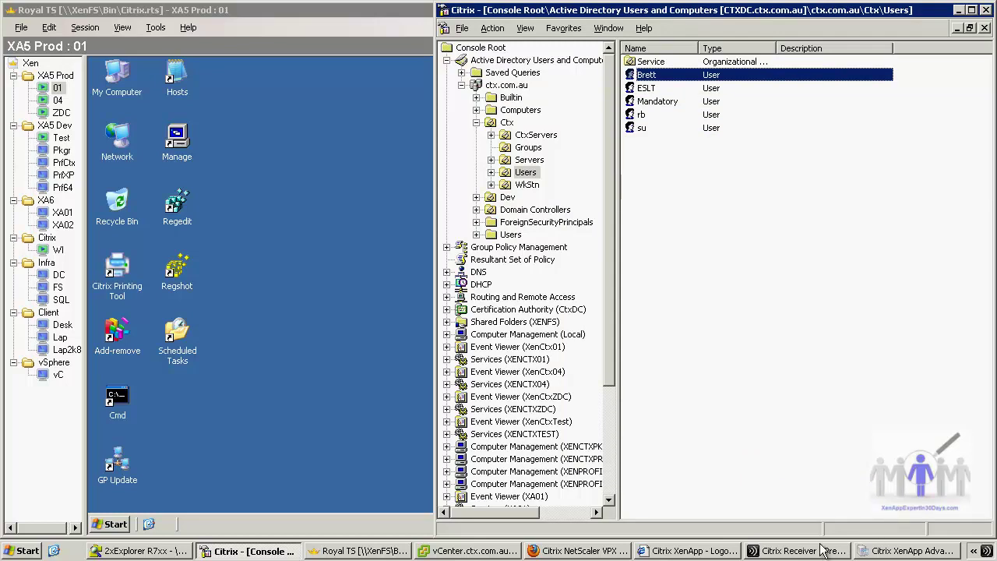
# - Log on to the XenApp Web Interface and open the Office2k3 published applications folder
pyautogui.click(724, 552)
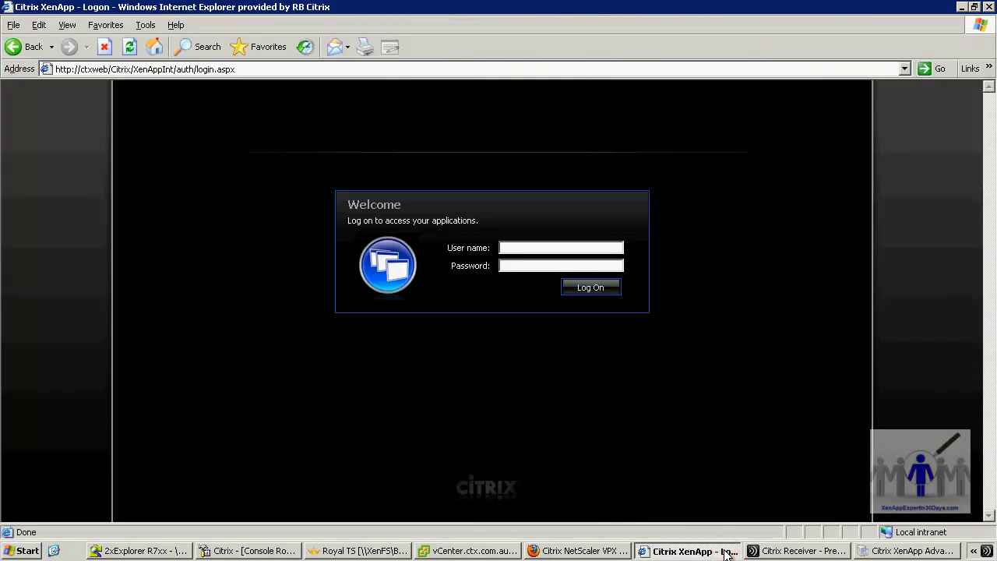
pyautogui.write('bp')
pyautogui.write('••')
pyautogui.press('Return')
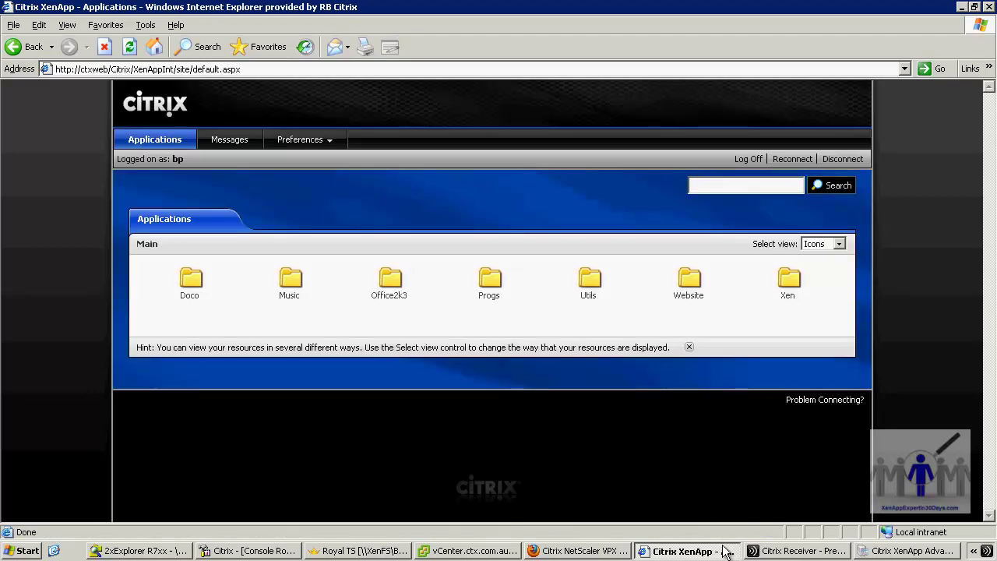
pyautogui.click(389, 281)
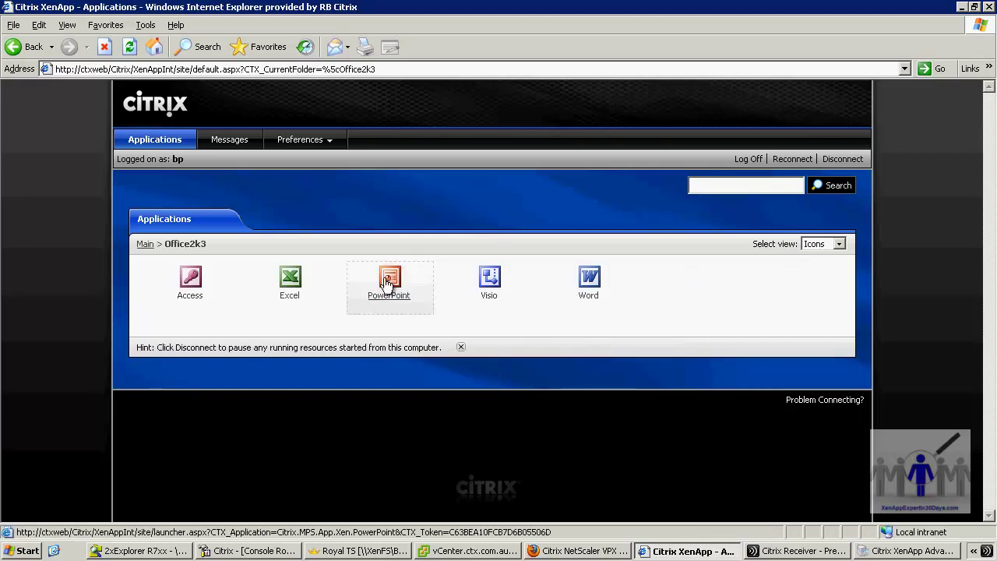
# - Launch Excel, review the drives in the Open dialog's Look in list, then cancel
pyautogui.click(290, 279)
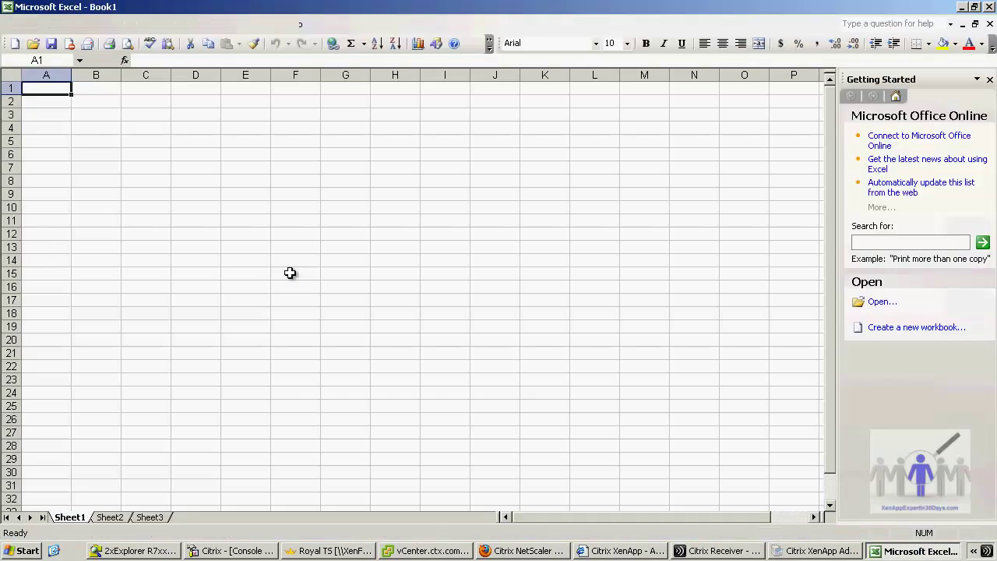
pyautogui.click(33, 45)
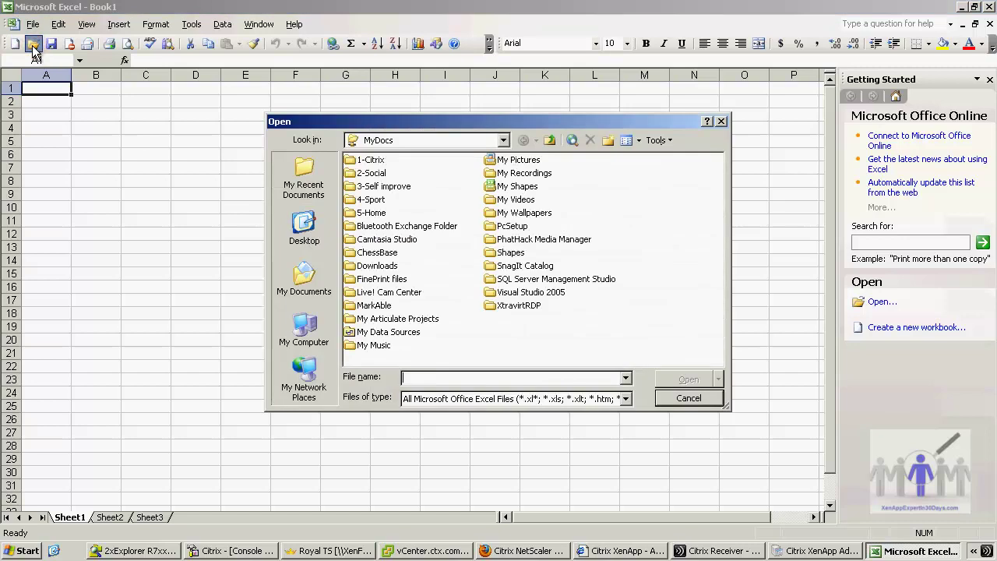
pyautogui.click(503, 141)
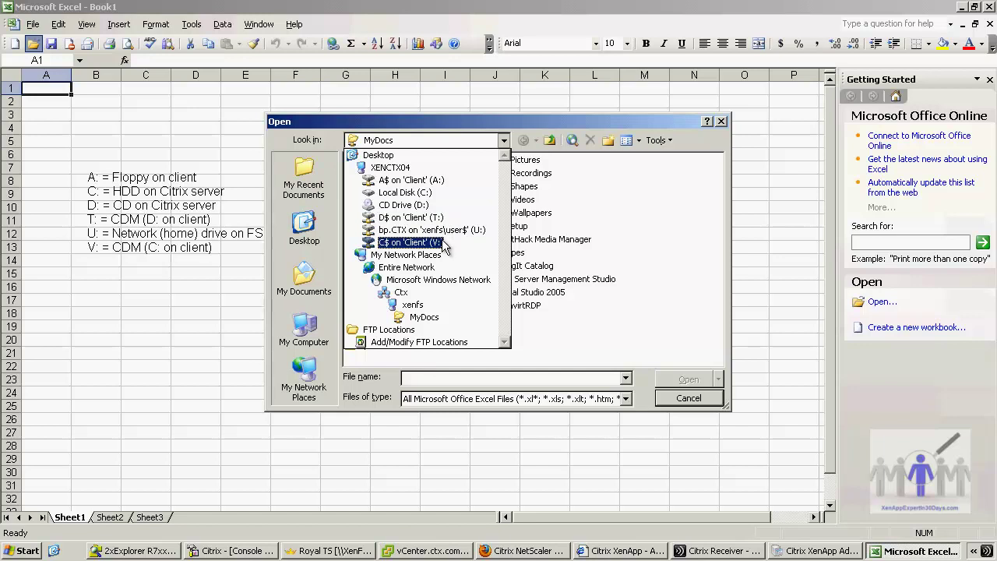
pyautogui.click(693, 399)
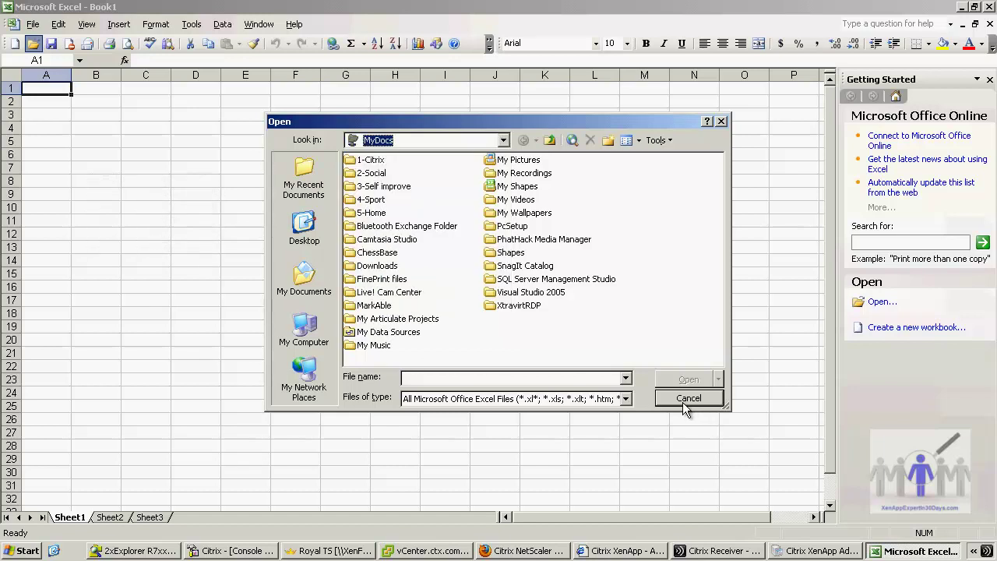
pyautogui.click(685, 400)
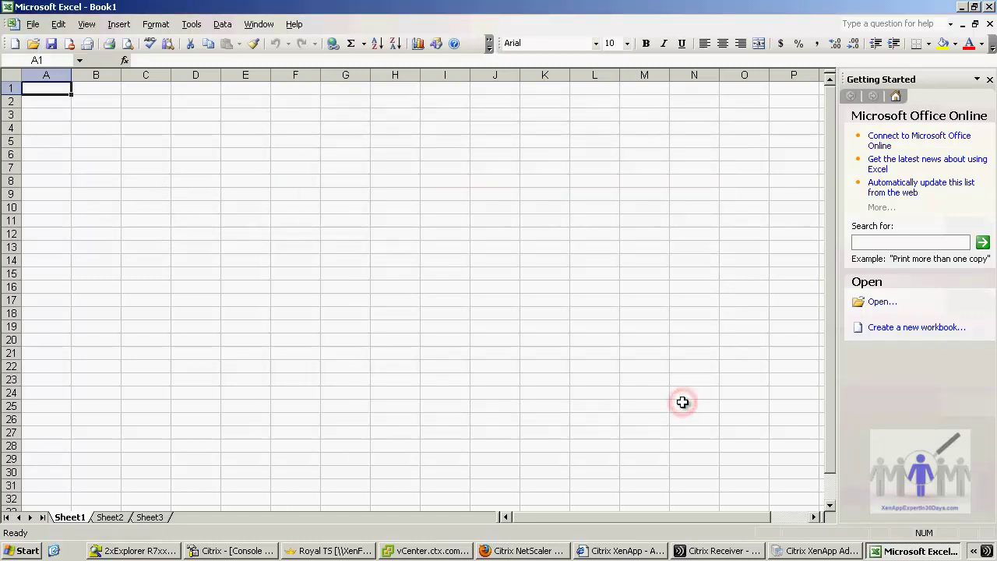
# - Close Excel and confirm the Connection Center shows 0 servers and 0 remote applications
pyautogui.click(988, 6)
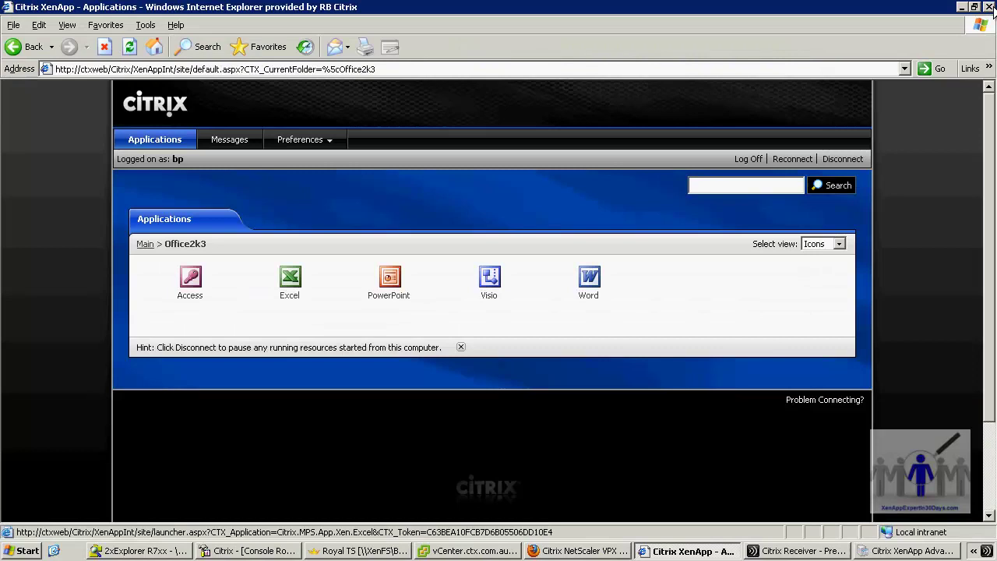
pyautogui.click(818, 551)
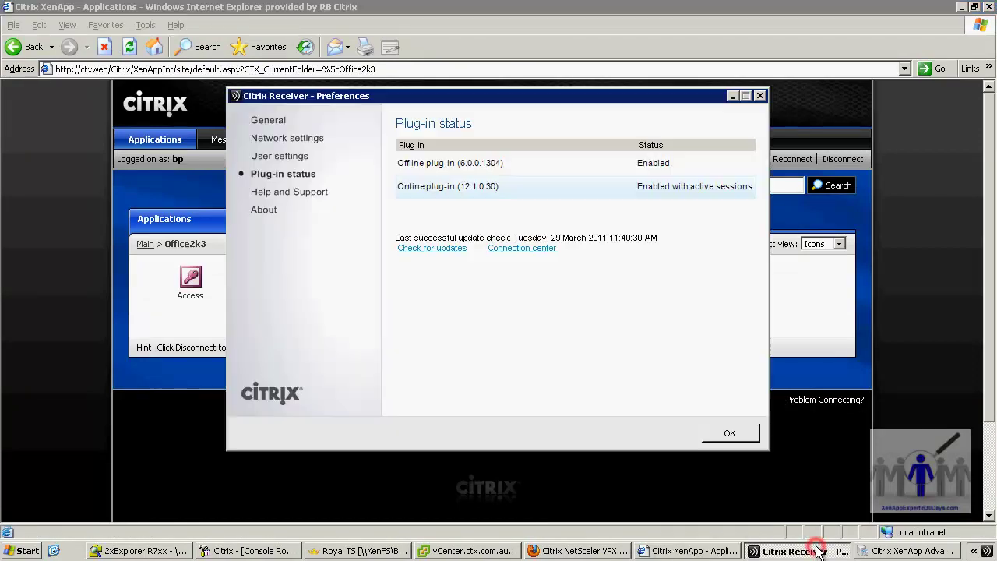
pyautogui.click(514, 247)
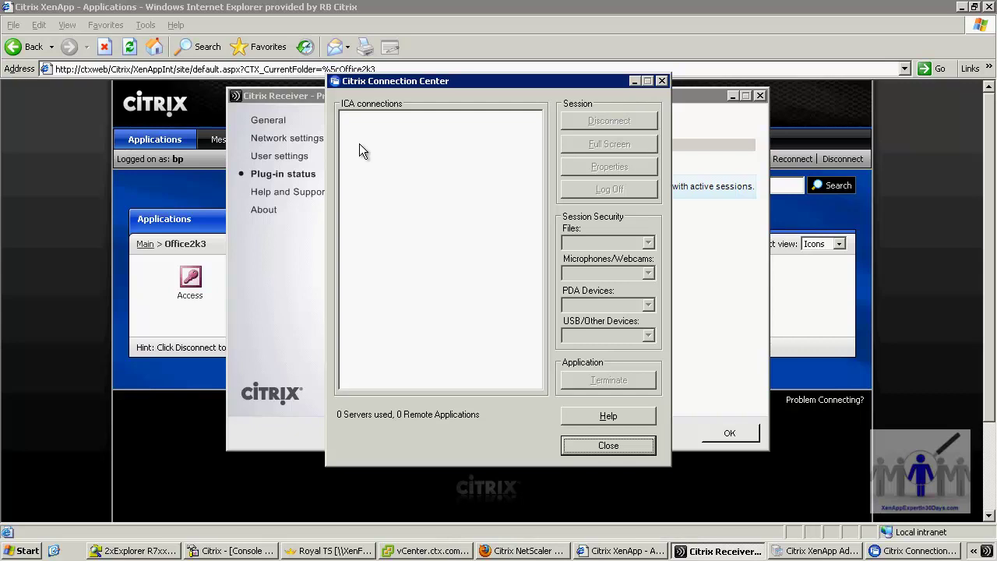
pyautogui.press('Escape')
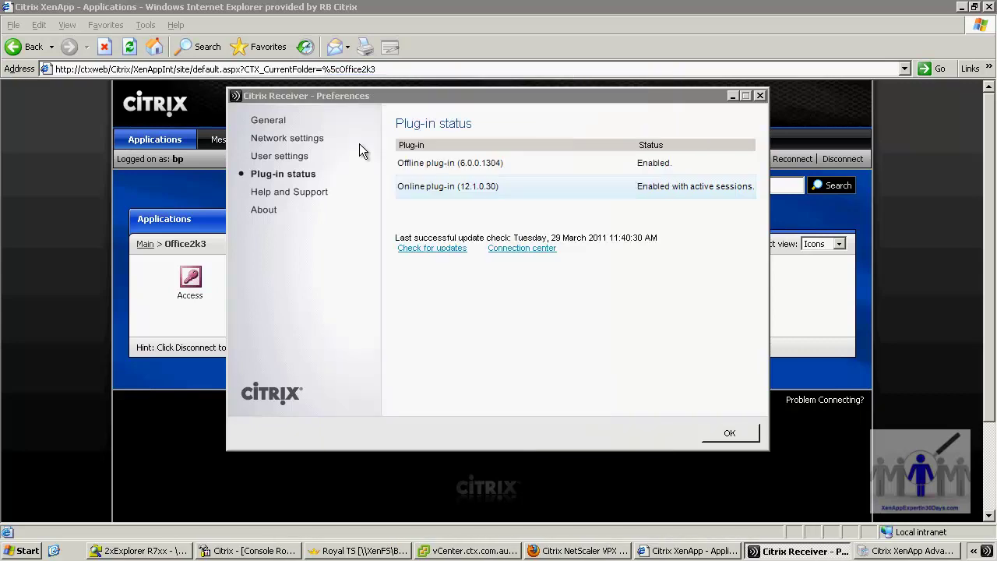
# - Set Defaults (Global) Drives Connection and Mappings rules to Enabled and save with OK
pyautogui.click(886, 551)
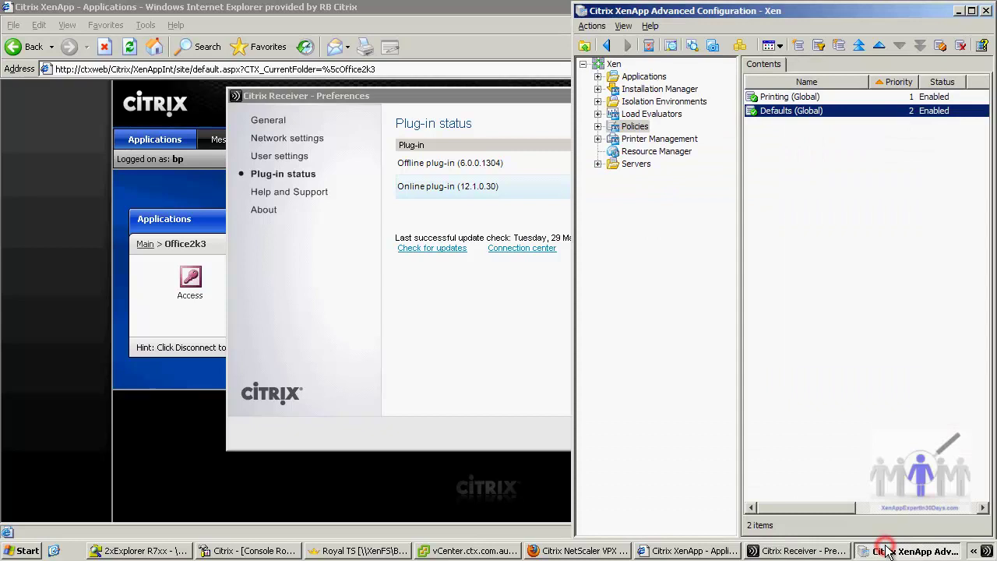
pyautogui.doubleClick(796, 110)
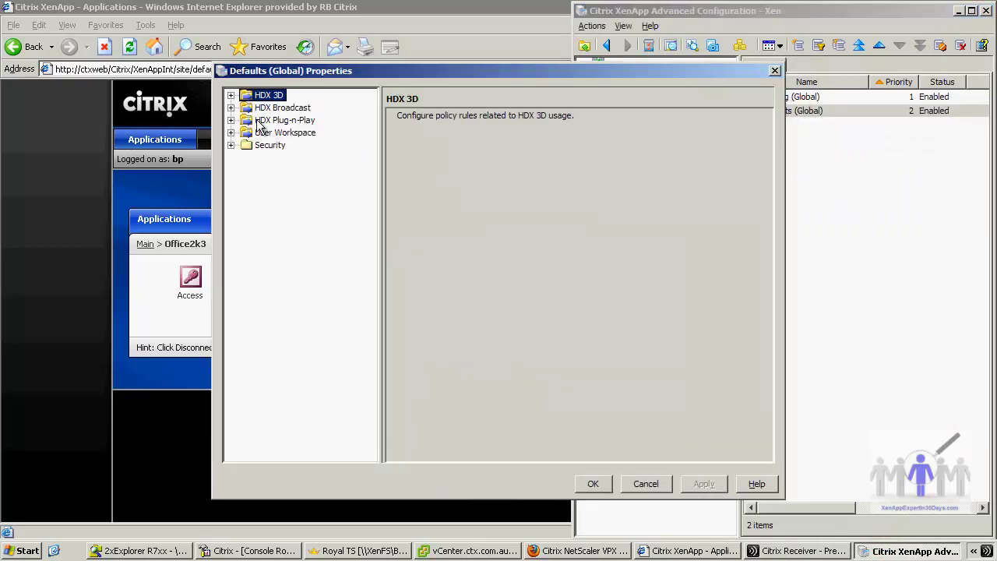
pyautogui.click(230, 120)
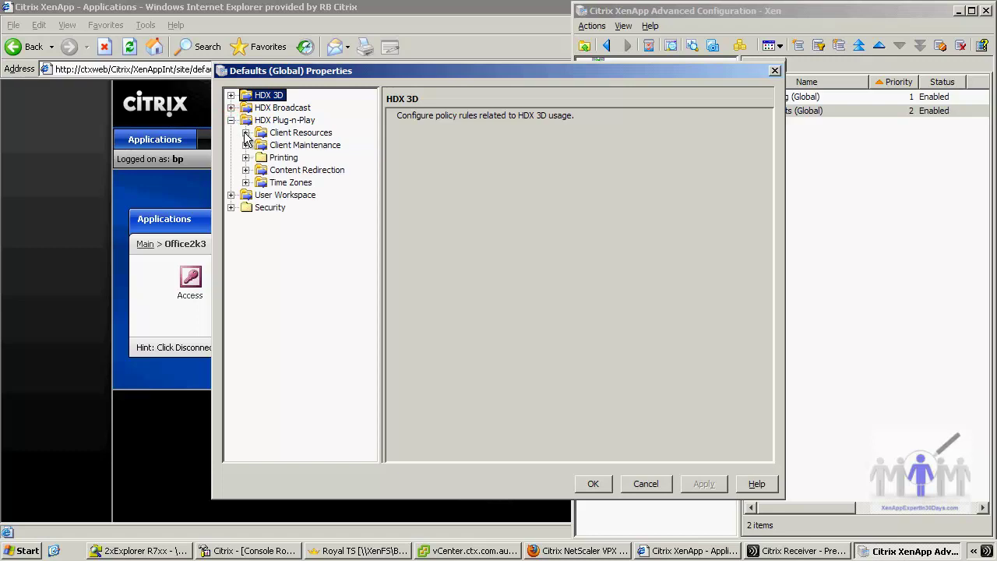
pyautogui.click(245, 133)
pyautogui.click(260, 158)
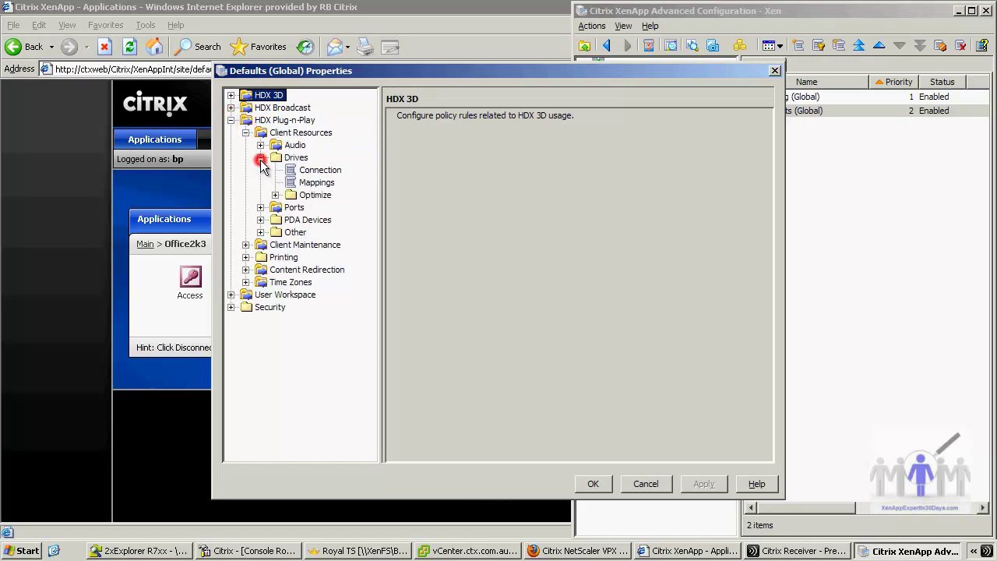
pyautogui.press('Down')
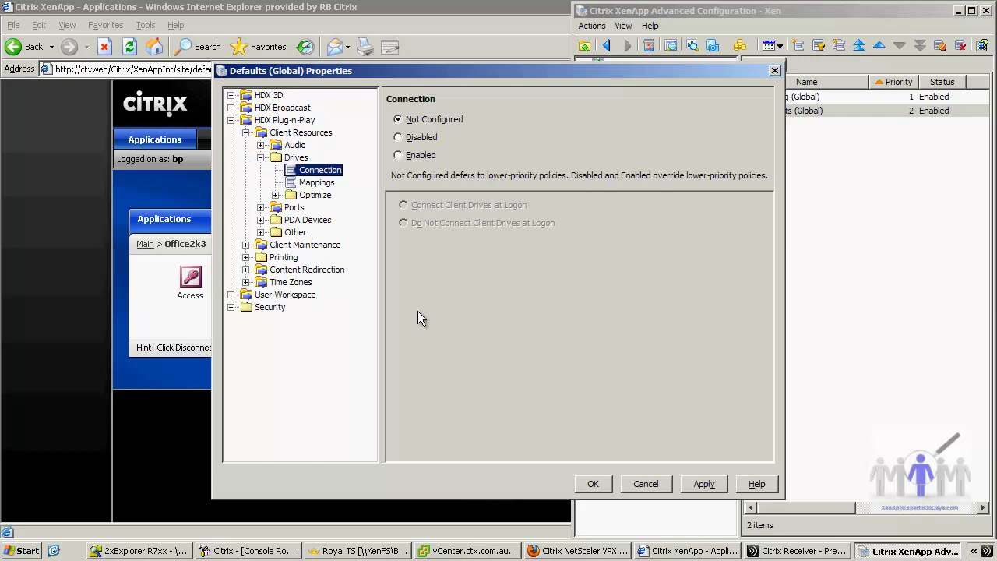
pyautogui.click(409, 156)
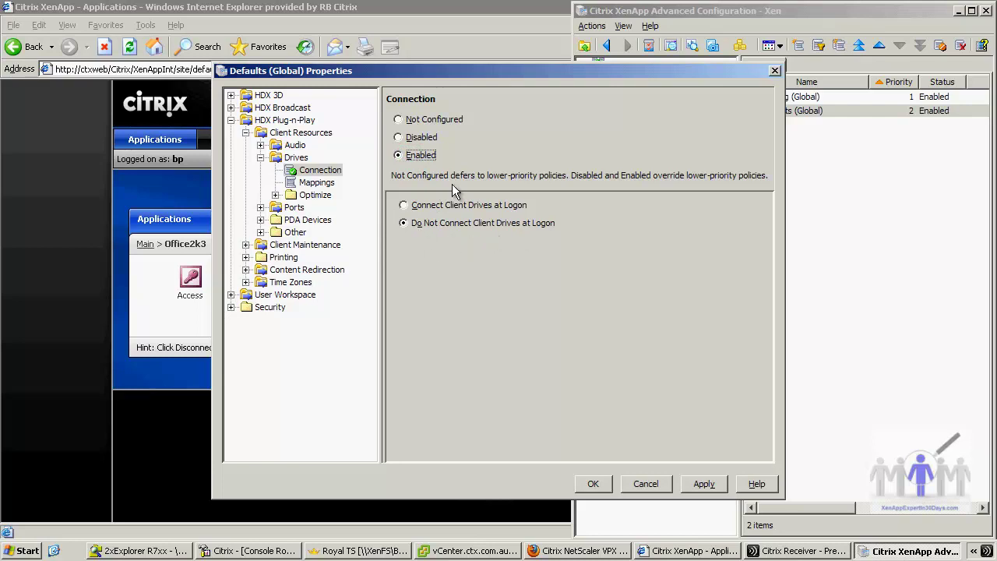
pyautogui.click(317, 184)
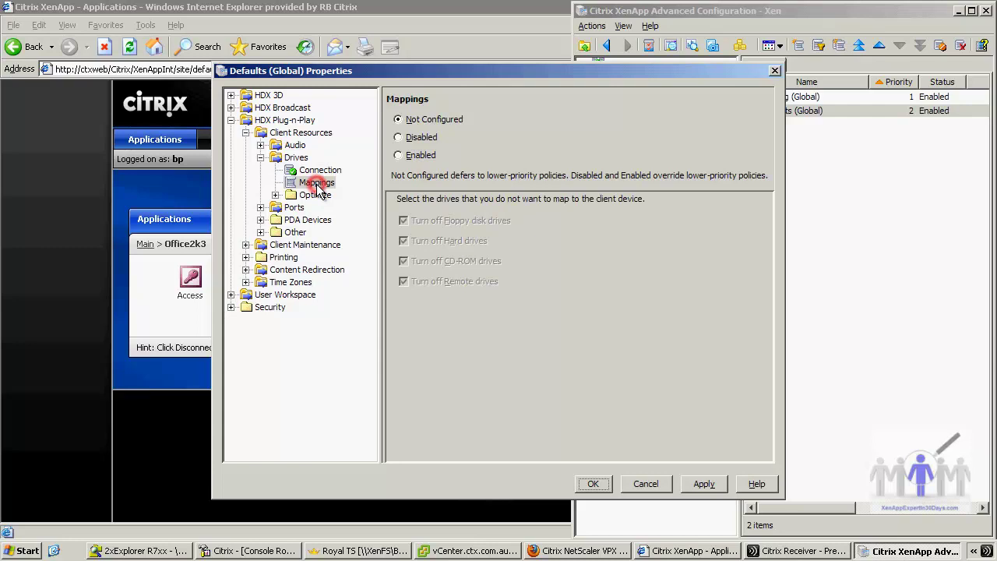
pyautogui.click(411, 155)
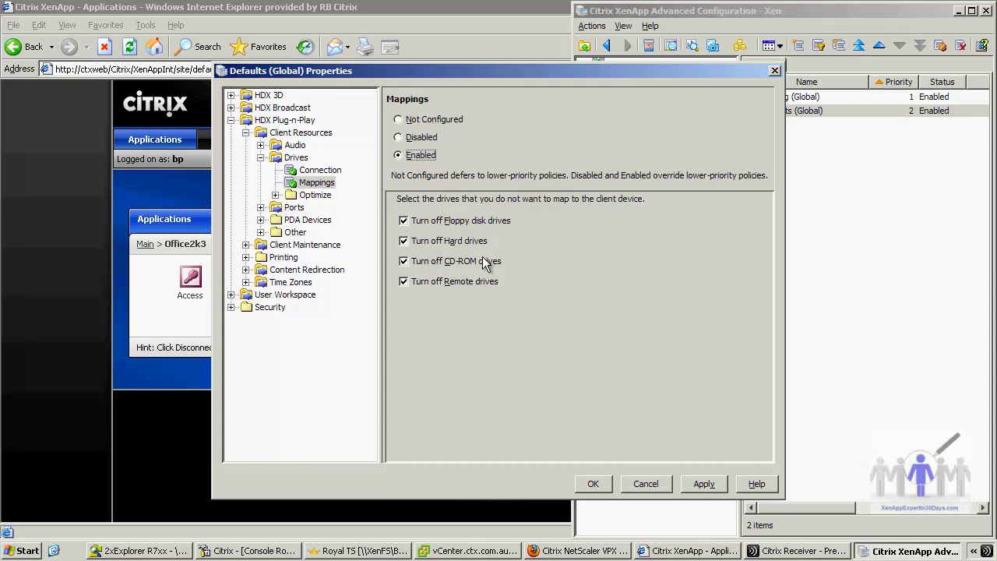
pyautogui.click(592, 485)
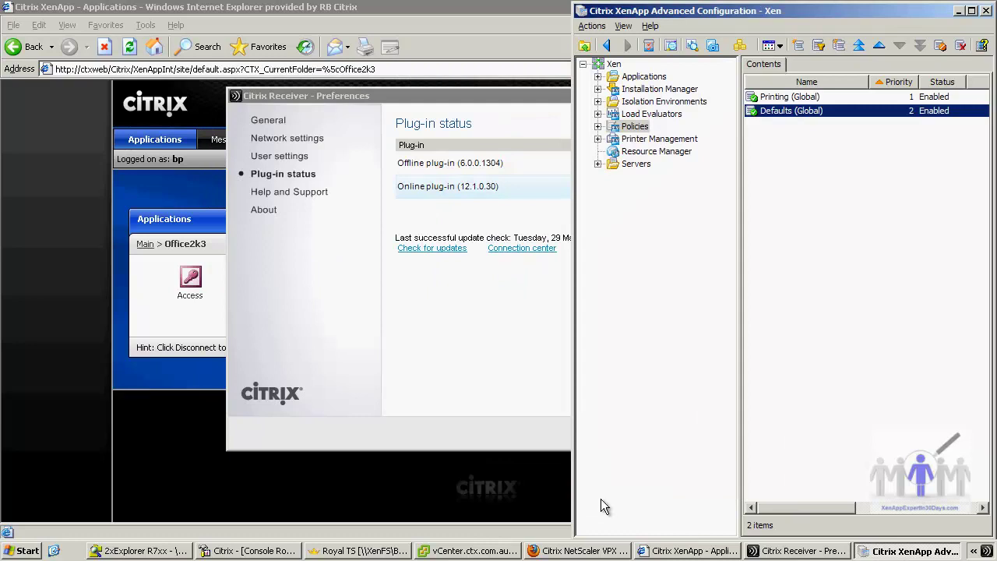
# - Relaunch Excel from the web interface and list the Open dialog's Look in drives
pyautogui.click(668, 552)
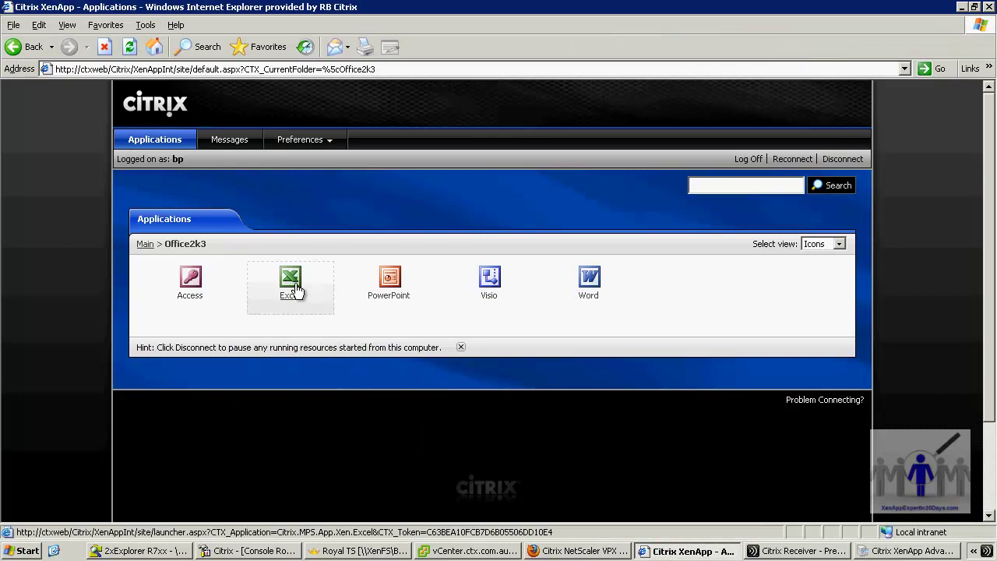
pyautogui.click(297, 288)
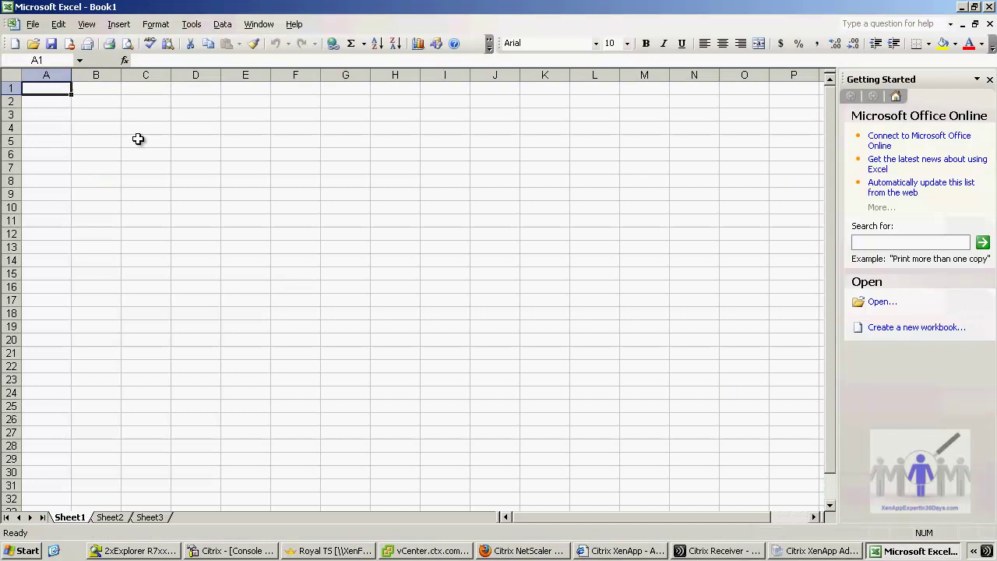
pyautogui.click(32, 44)
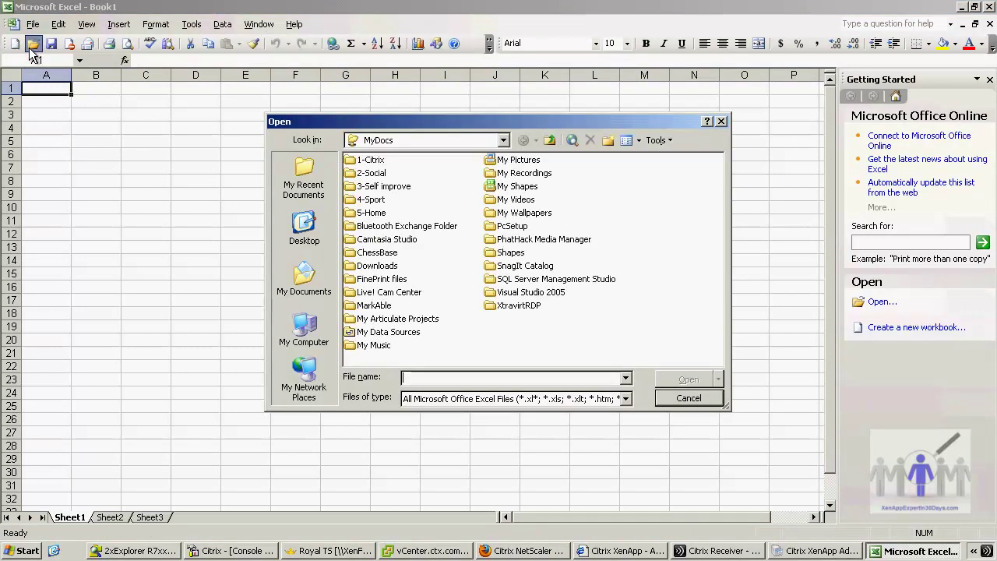
pyautogui.click(504, 140)
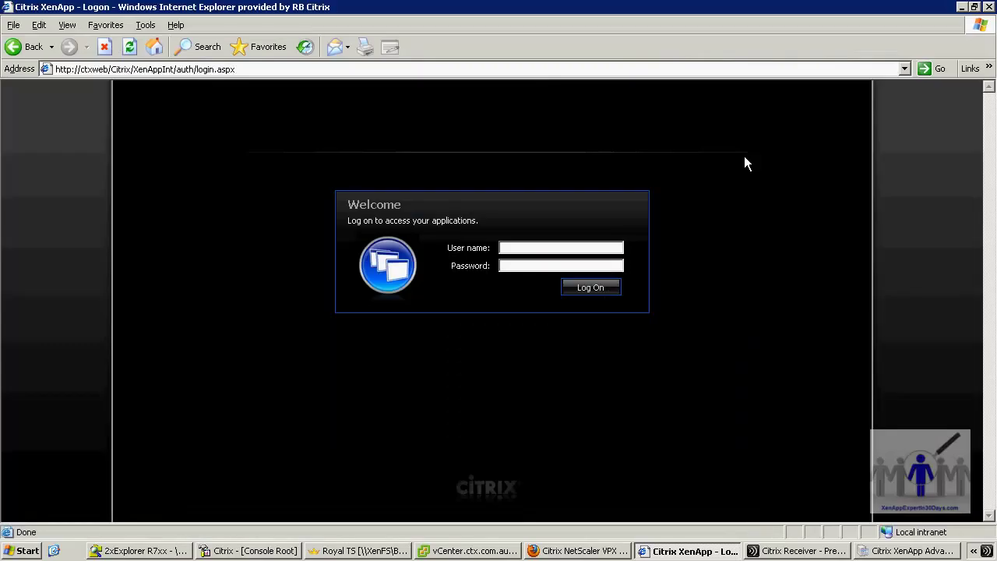
# - Log on as a second user, launch Excel from Office2k3, and list the Open dialog's drives
pyautogui.click(572, 247)
pyautogui.write('su***')
pyautogui.press('Return')
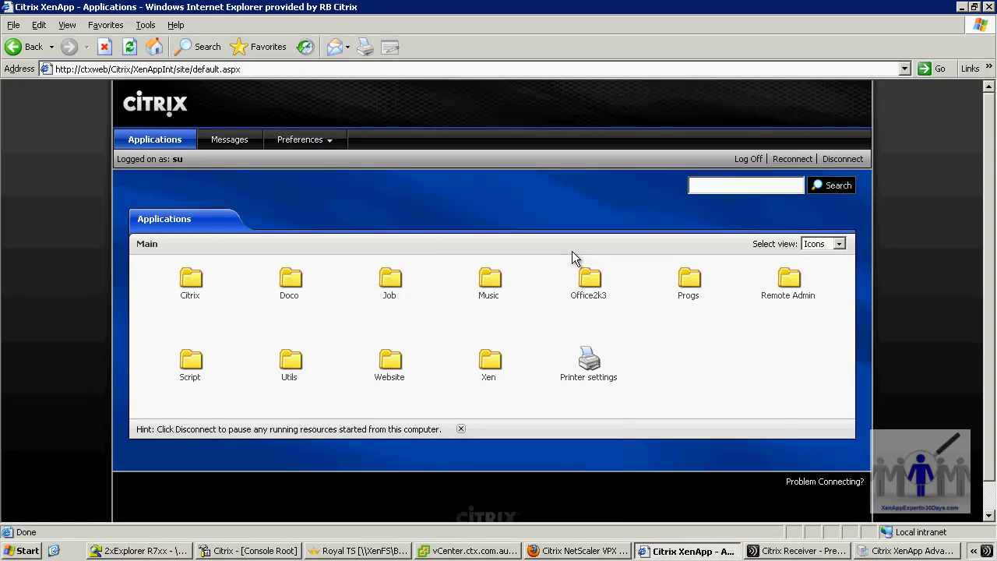
pyautogui.click(590, 282)
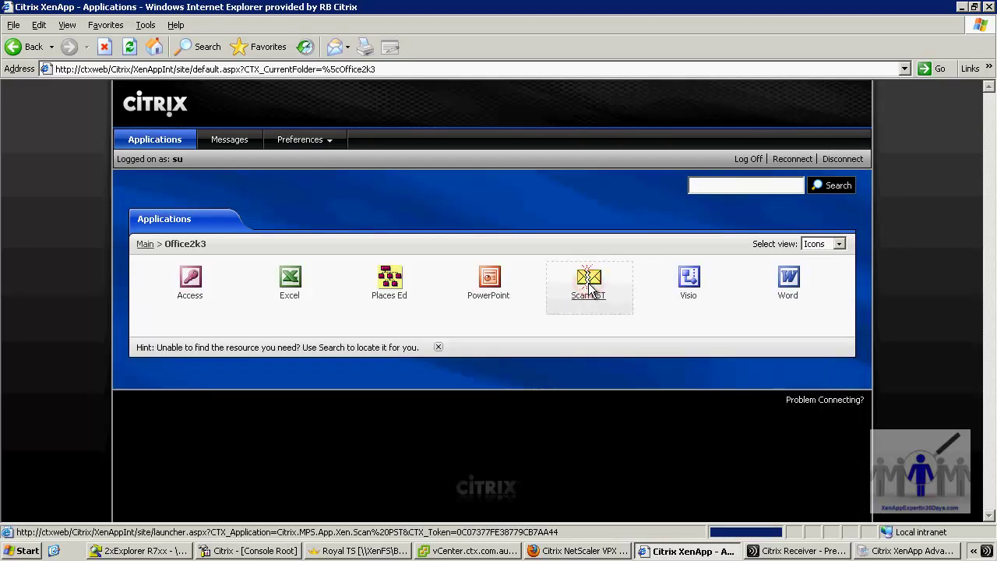
pyautogui.click(285, 286)
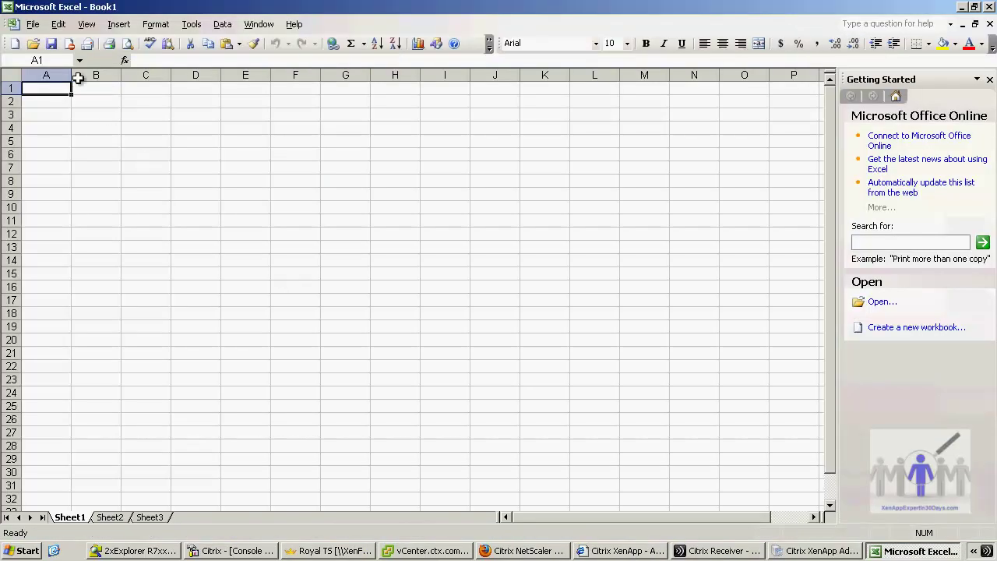
pyautogui.click(32, 45)
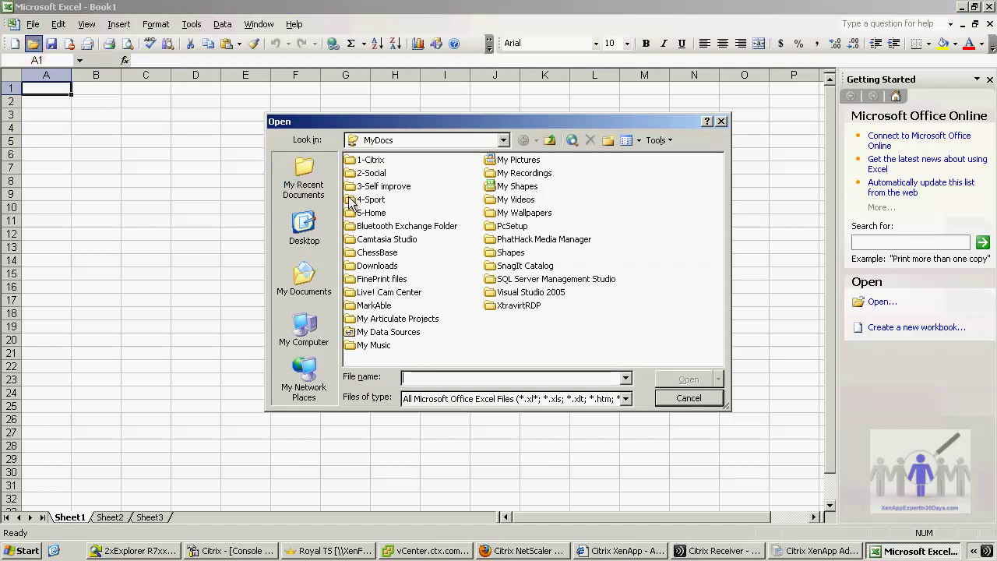
pyautogui.click(503, 141)
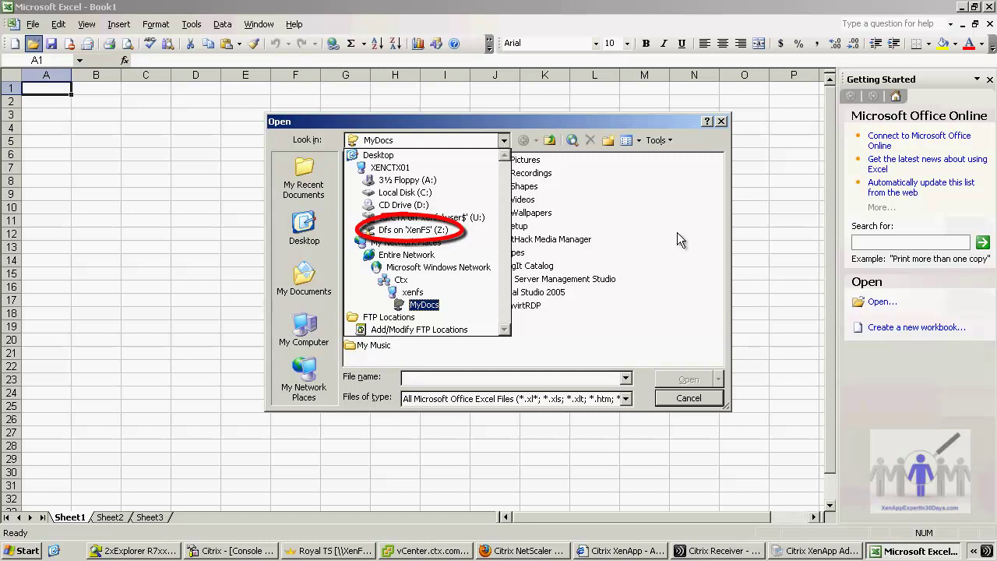
# - Create a new policy named 'CDM (Admins)' from the Policies context menu
pyautogui.click(791, 552)
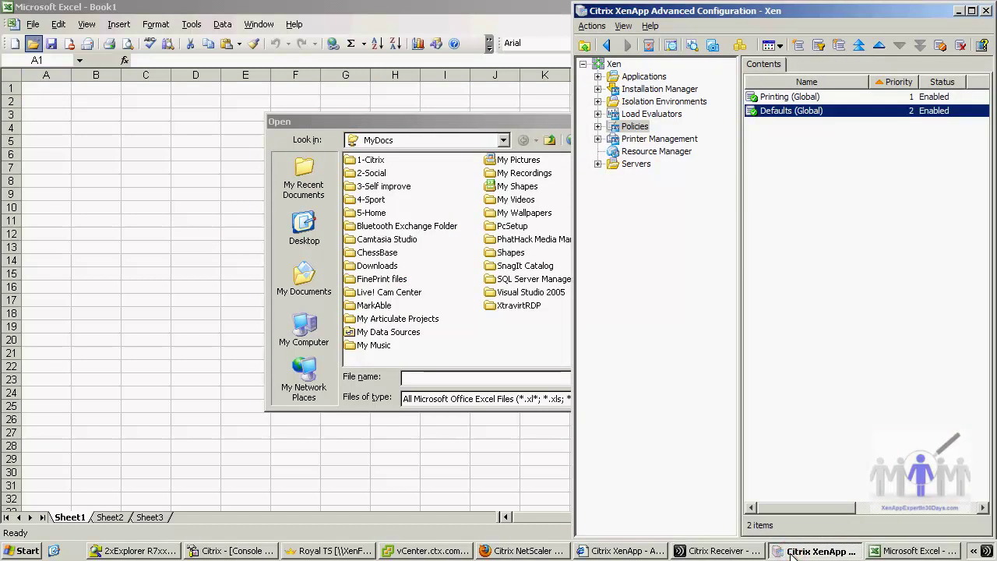
pyautogui.rightClick(783, 173)
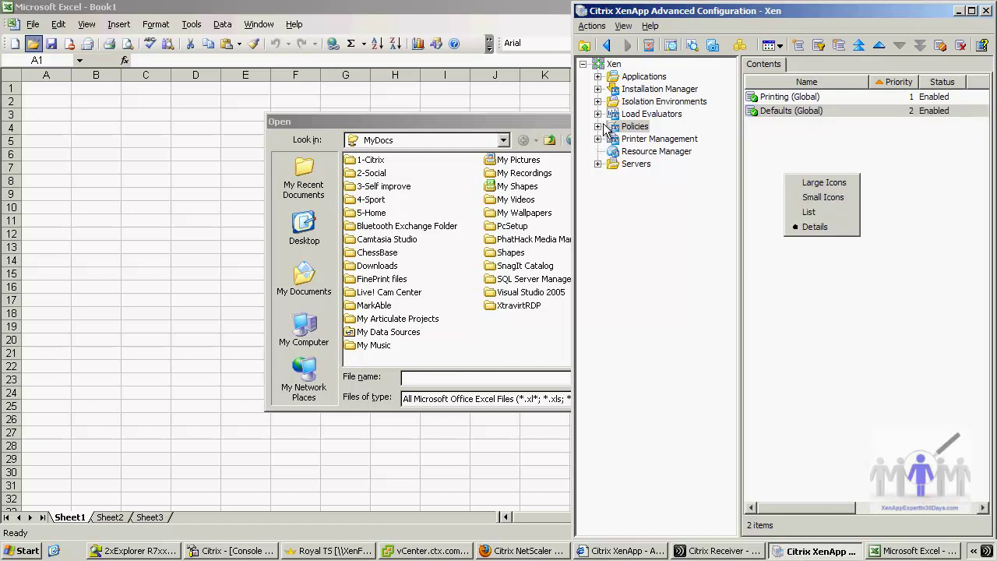
pyautogui.rightClick(637, 127)
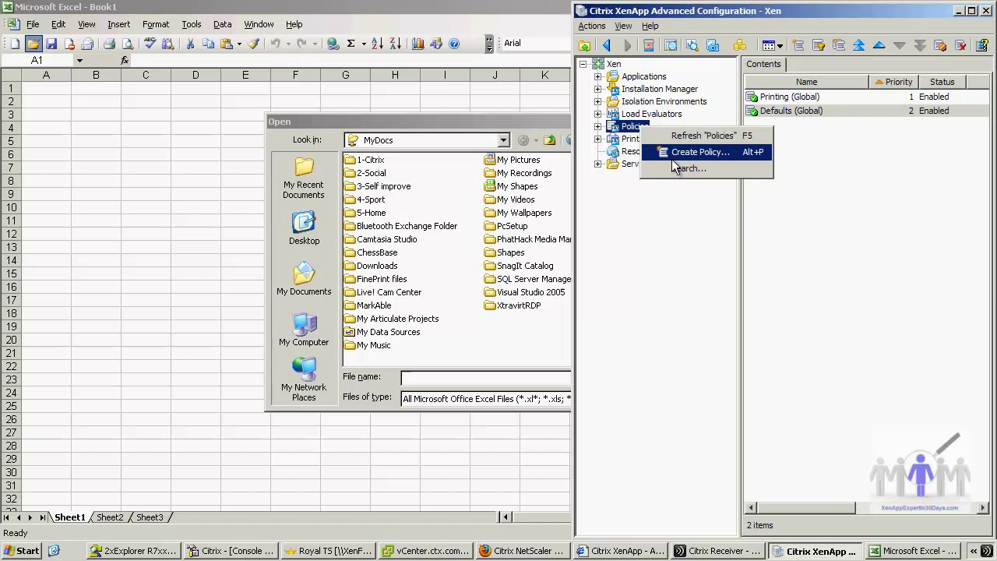
pyautogui.click(670, 153)
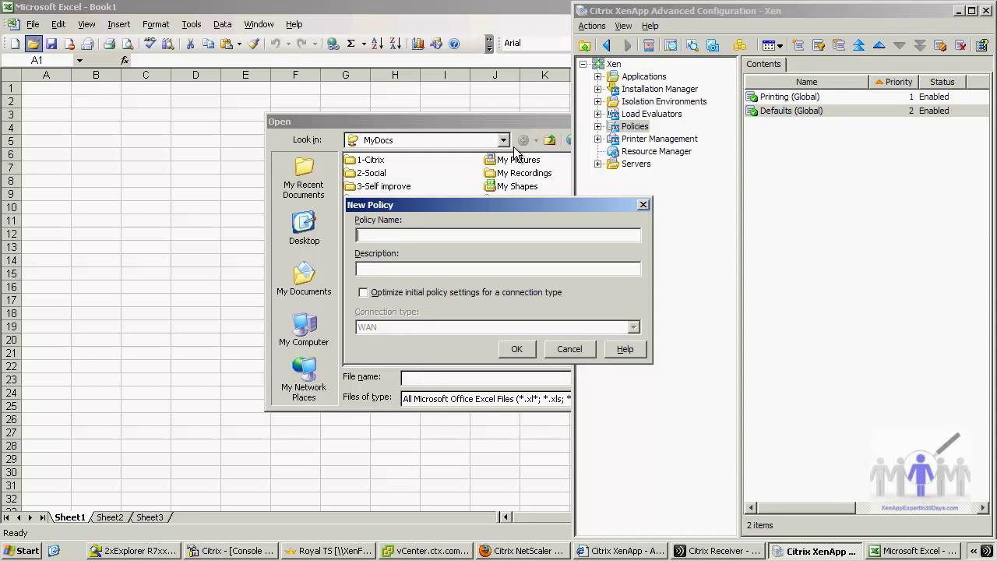
pyautogui.write('CDM (Admins)')
pyautogui.press('Return')
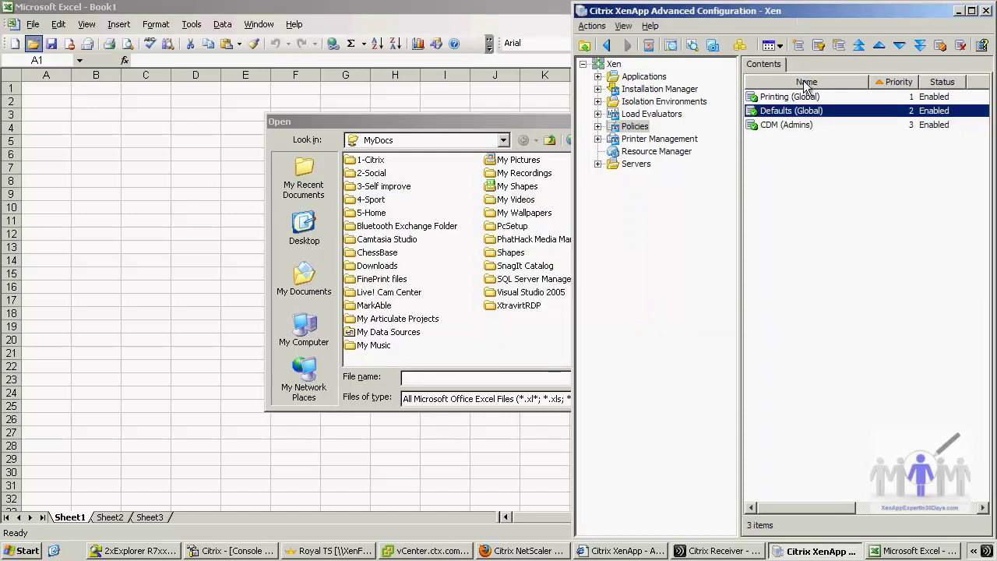
# - In CDM (Admins), enable the client drive Connection setting with Connect at Logon
pyautogui.doubleClick(786, 125)
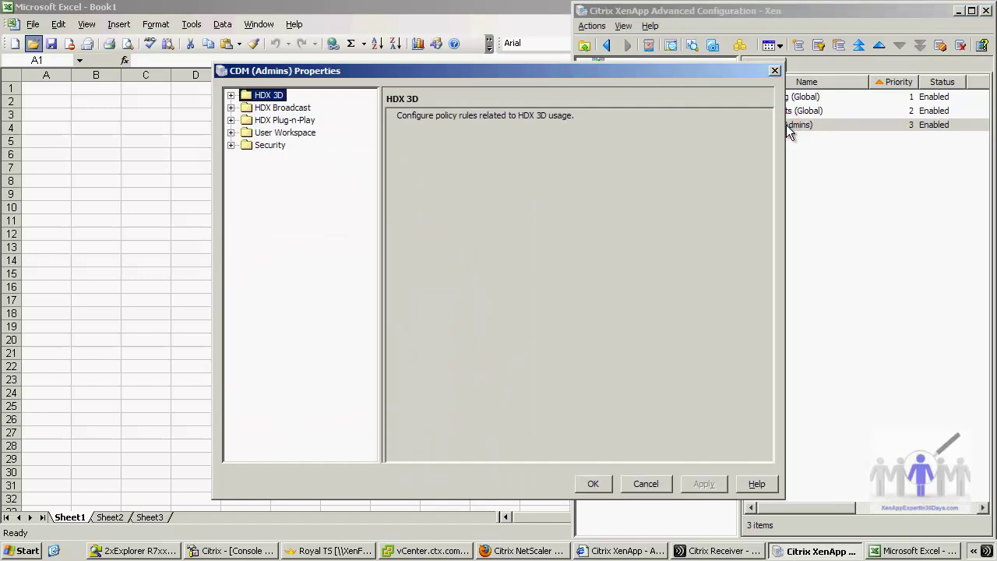
pyautogui.click(231, 121)
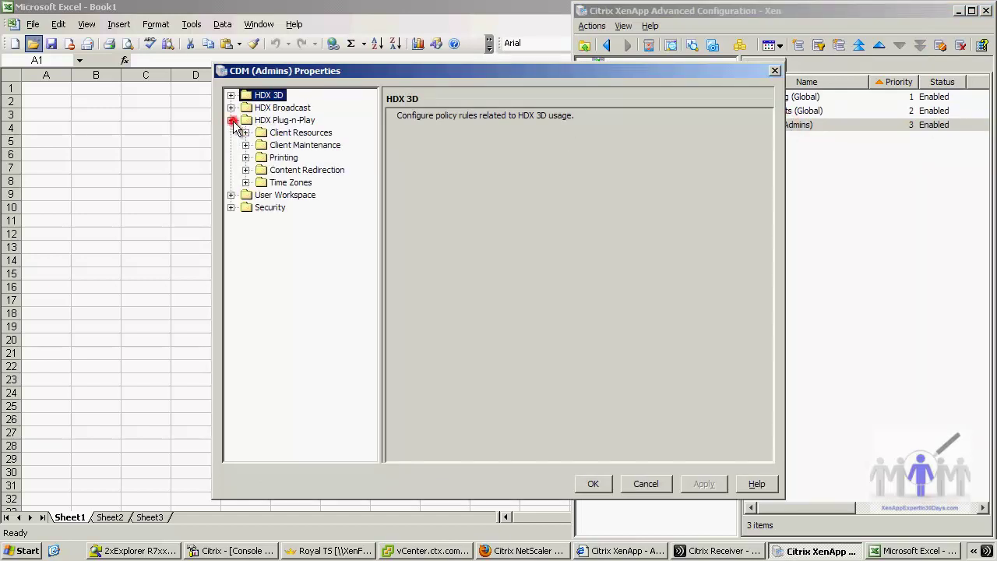
pyautogui.click(246, 132)
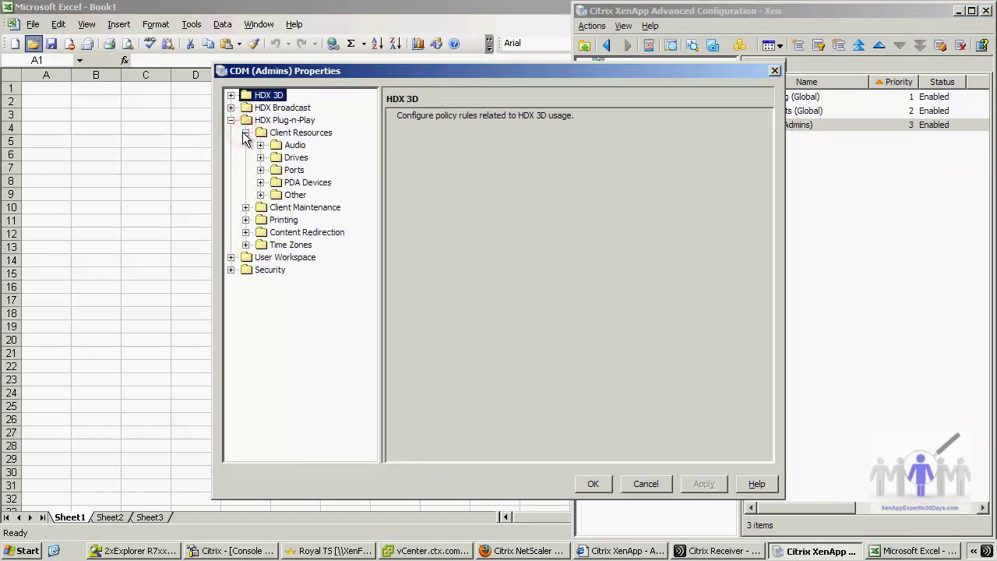
pyautogui.click(260, 158)
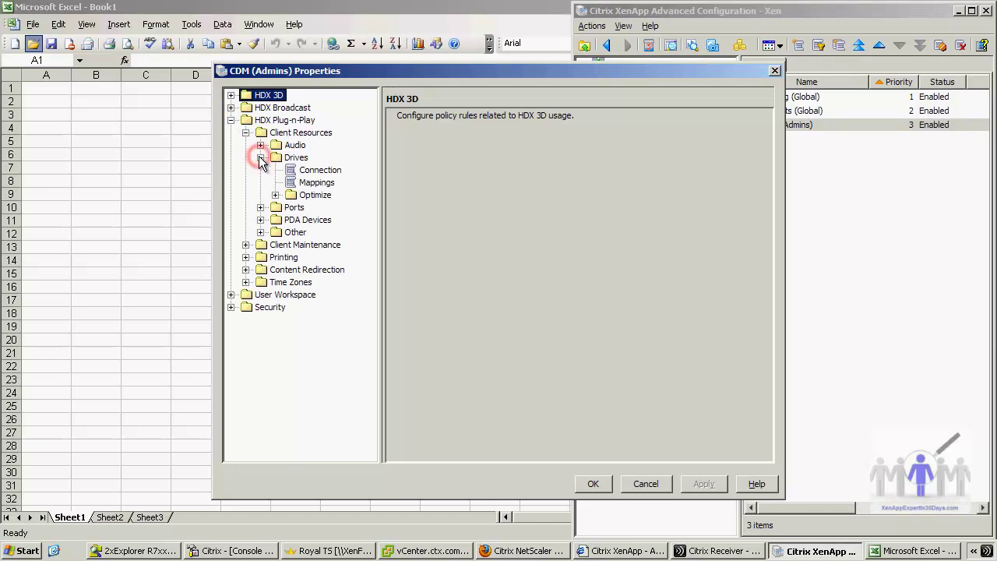
pyautogui.click(321, 170)
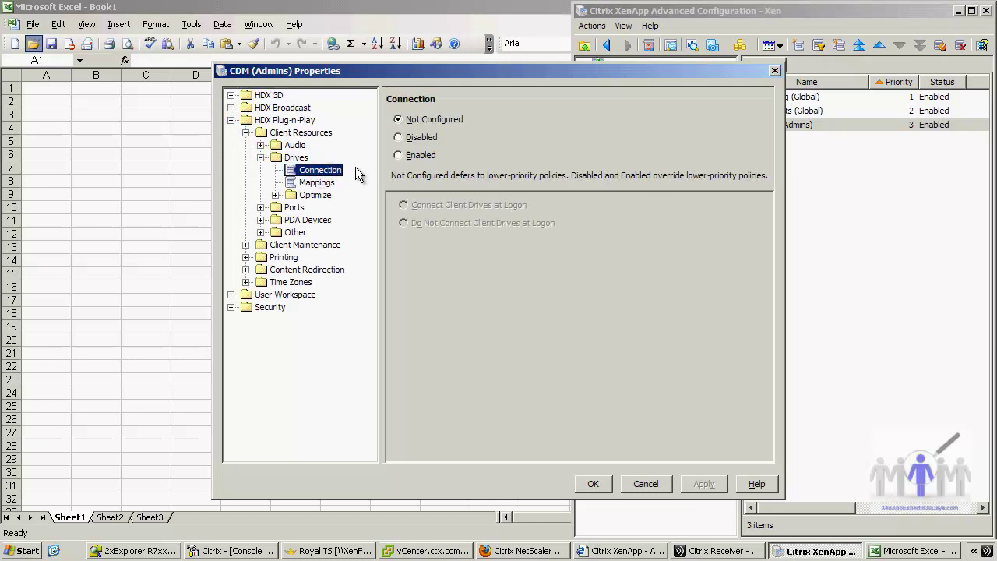
pyautogui.click(399, 154)
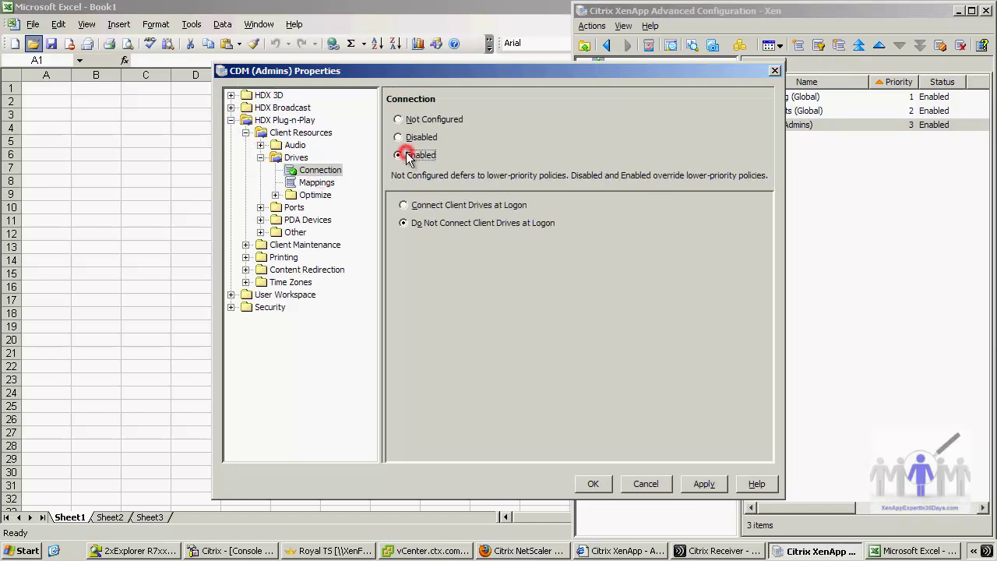
pyautogui.click(403, 206)
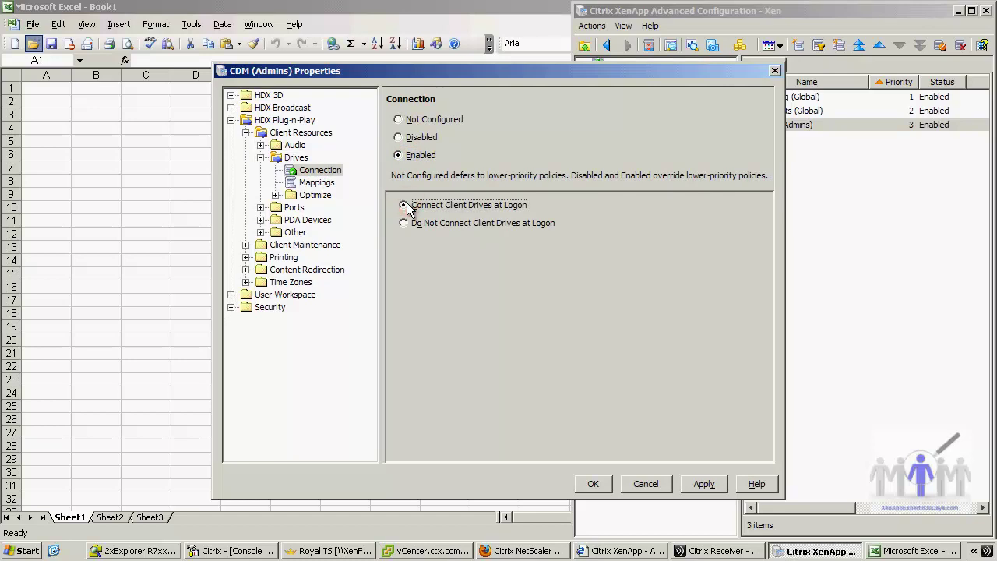
# - Enable drive Mappings with CD-ROM drives turned off, and save the policy
pyautogui.click(313, 185)
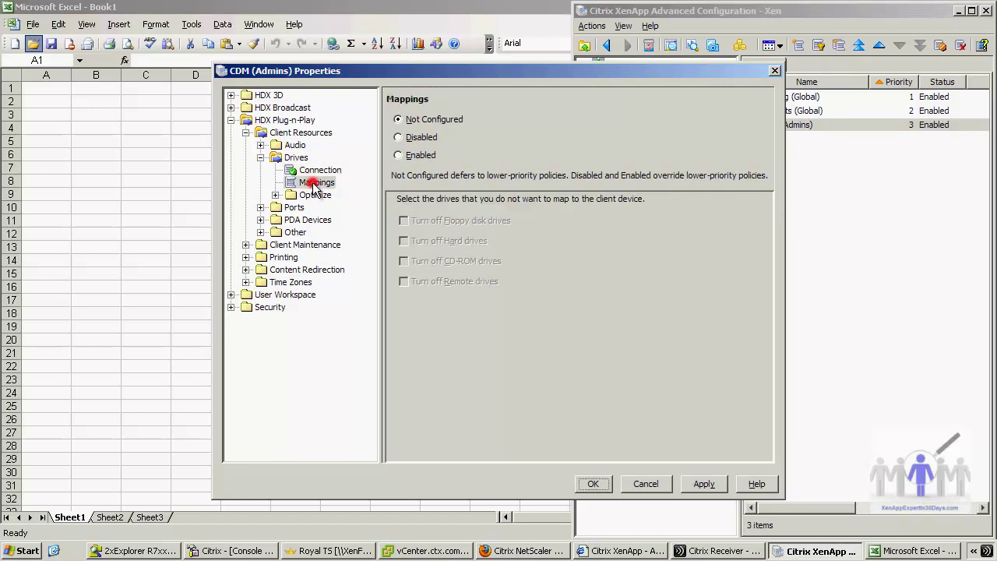
pyautogui.click(399, 155)
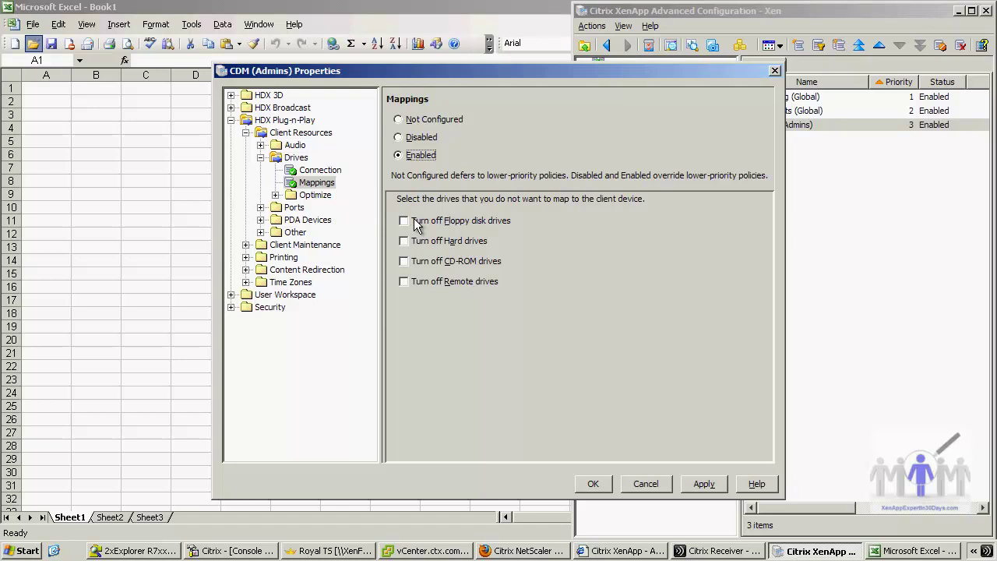
pyautogui.click(404, 262)
pyautogui.click(594, 484)
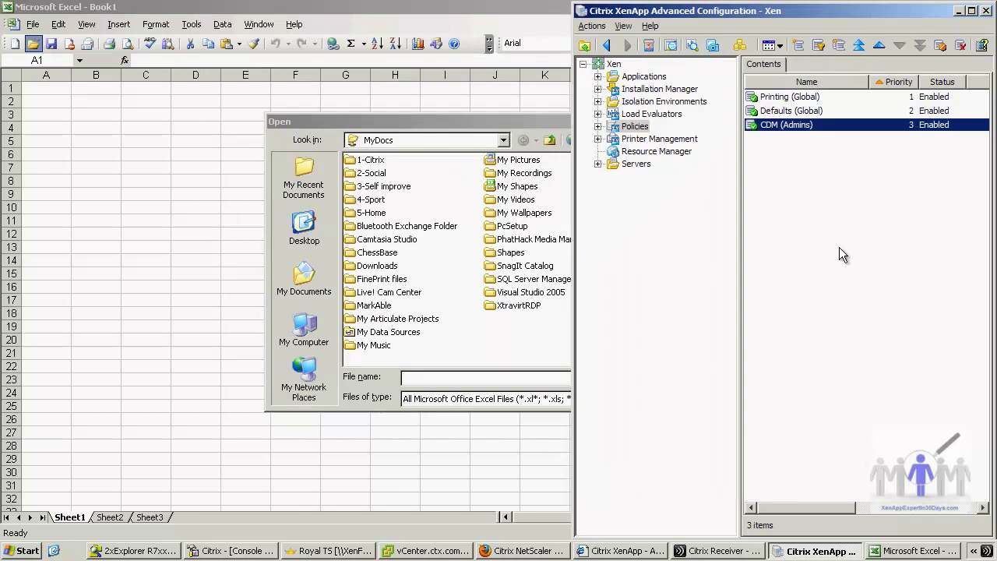
# - Filter CDM (Admins) by users, allowing only CTX.COM.AU > Ctx > Groups > CtxAdmin
pyautogui.rightClick(820, 131)
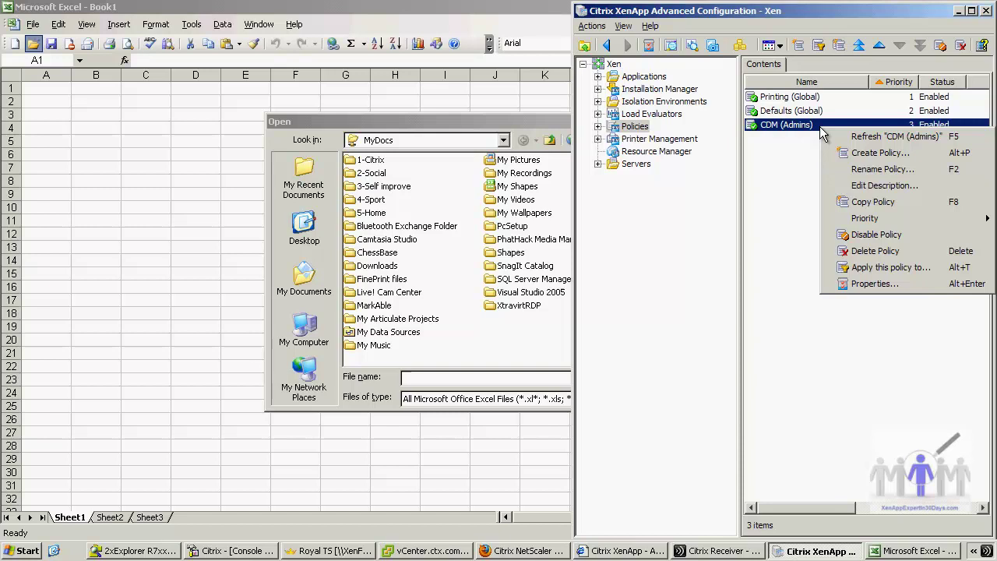
pyautogui.click(848, 269)
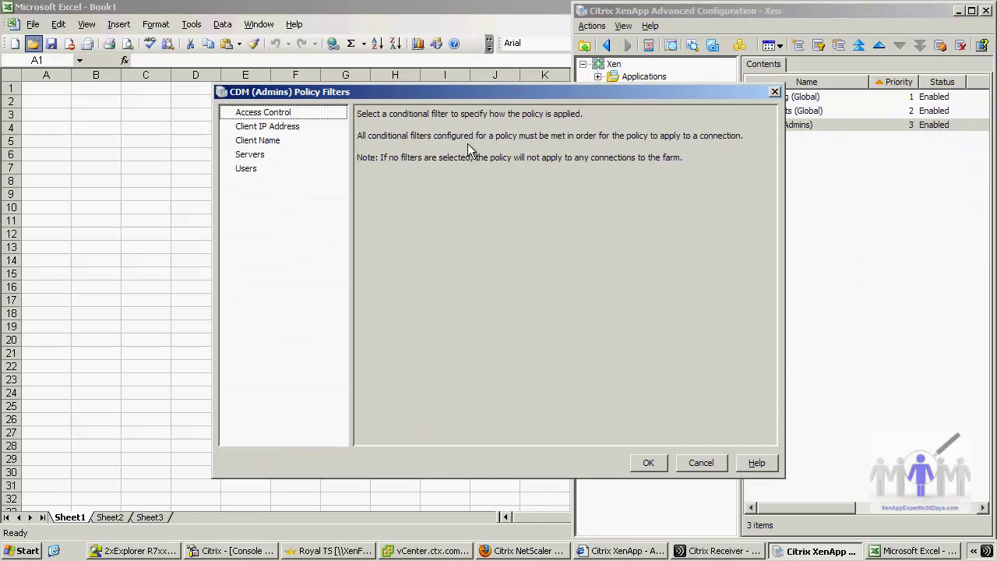
pyautogui.click(247, 169)
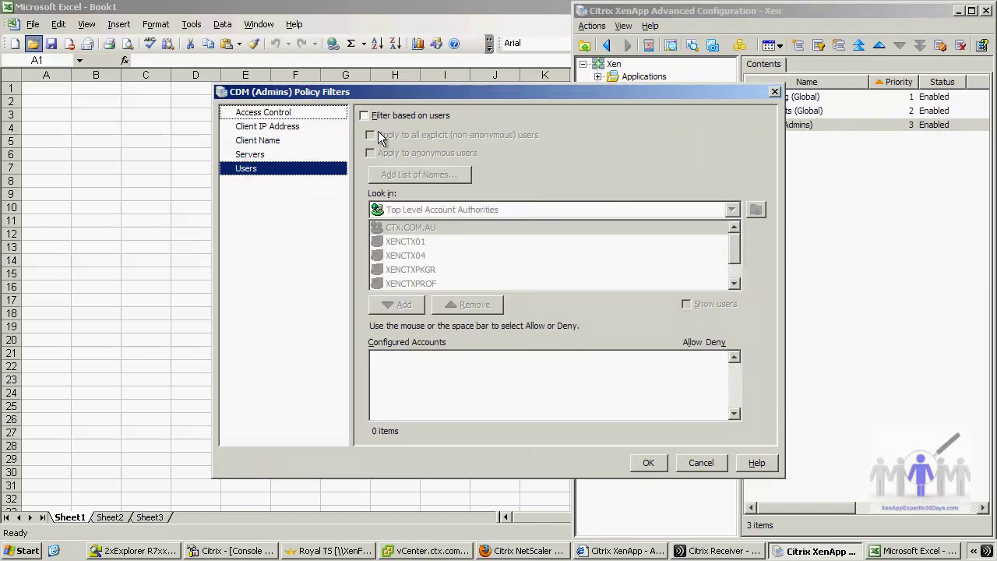
pyautogui.click(363, 116)
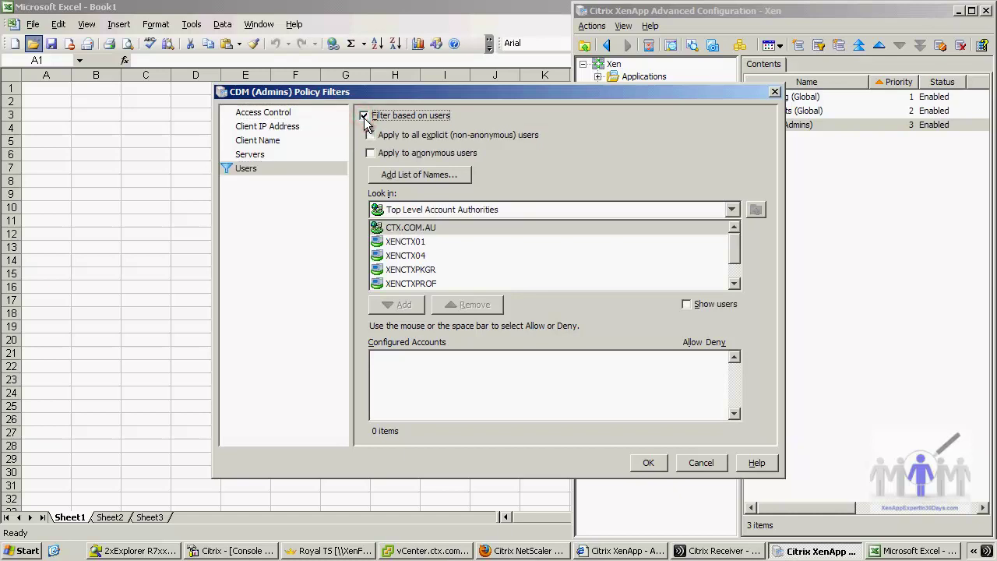
pyautogui.click(420, 227)
pyautogui.doubleClick(421, 228)
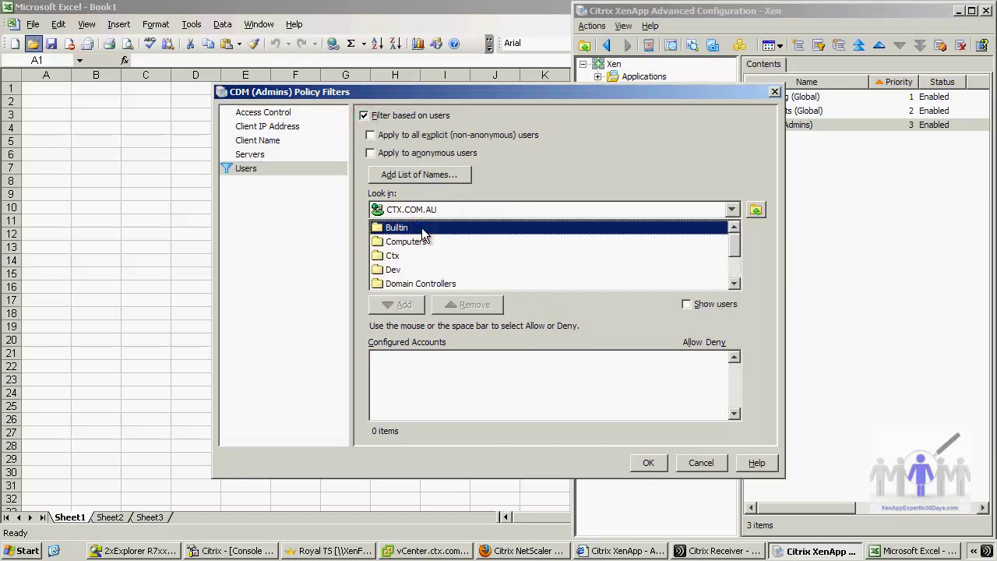
pyautogui.doubleClick(393, 258)
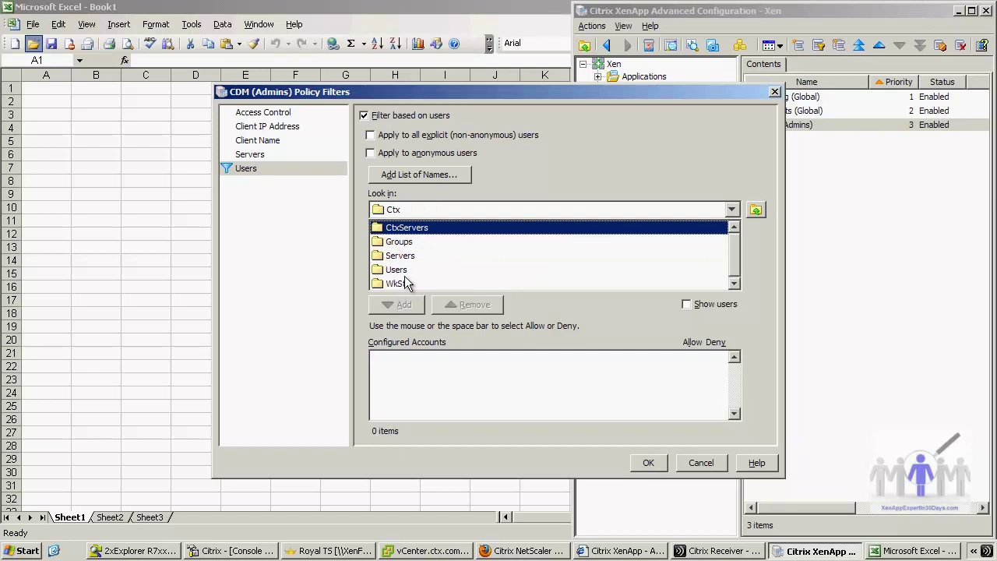
pyautogui.doubleClick(396, 243)
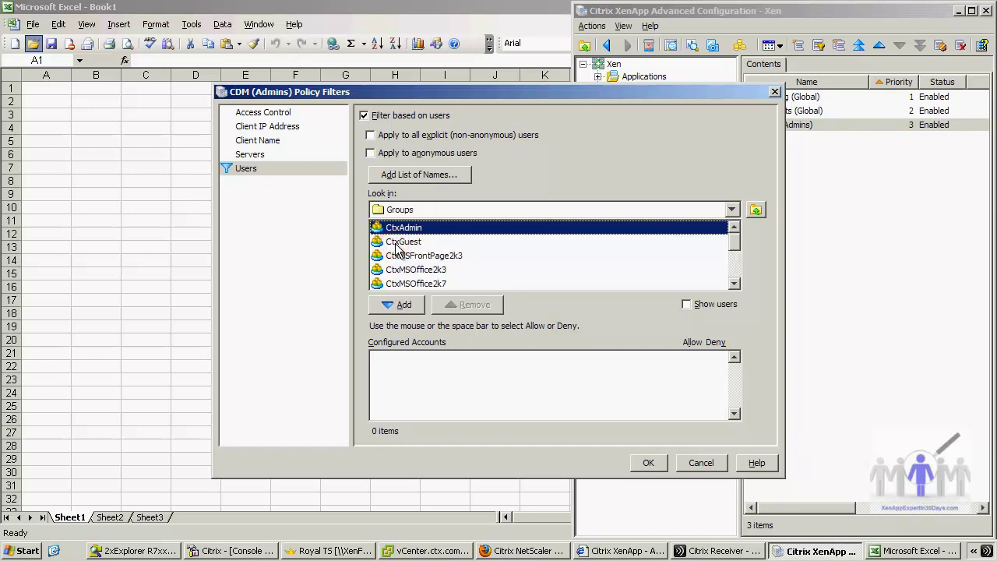
pyautogui.click(402, 305)
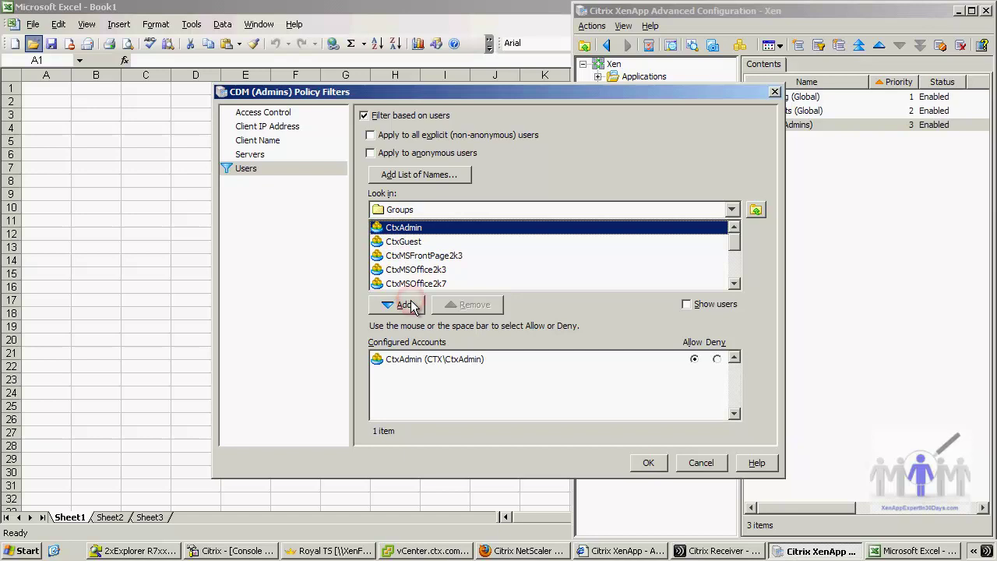
pyautogui.click(655, 463)
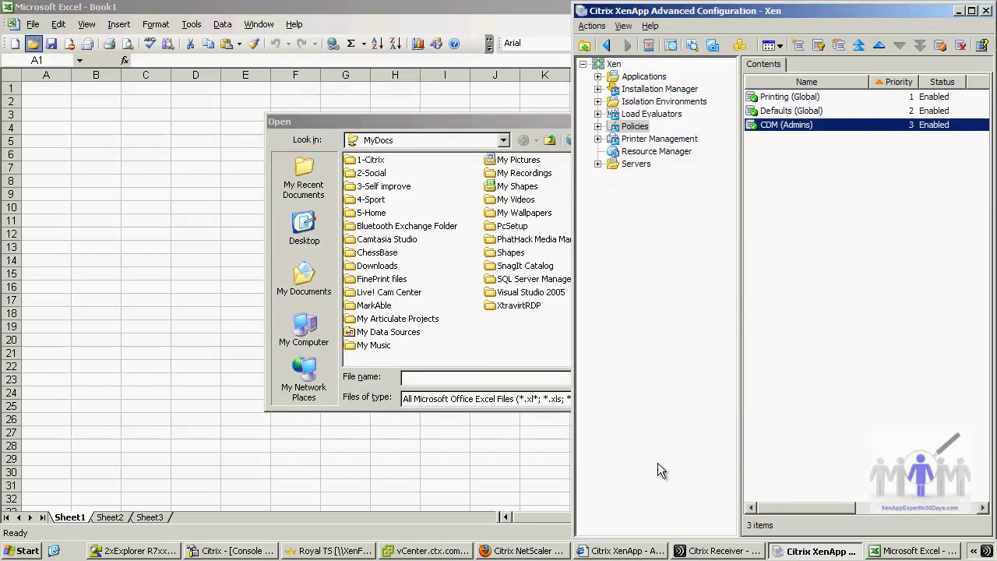
# - Cancel Excel's Open dialog, close Excel, and check sessions in Connection Center
pyautogui.click(450, 349)
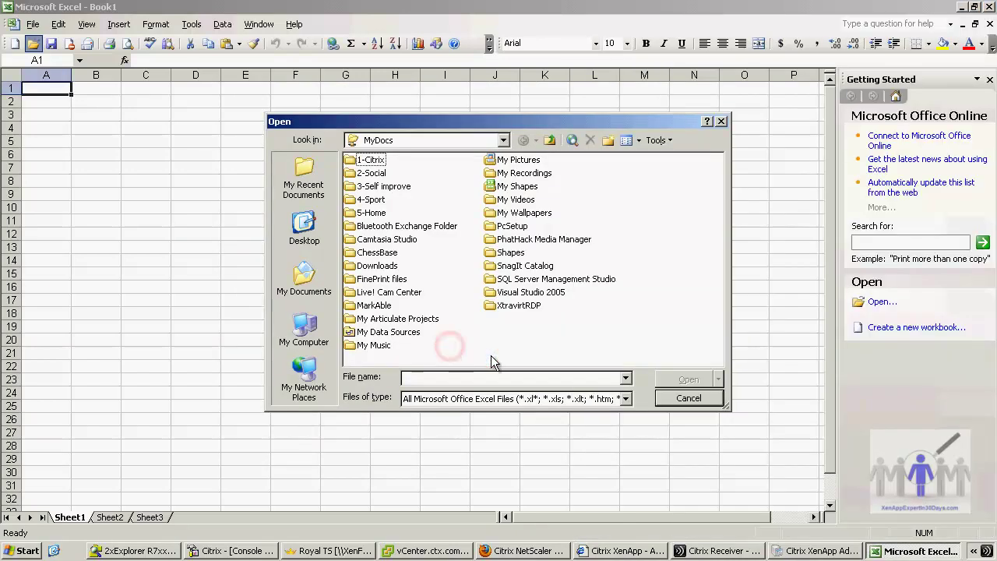
pyautogui.click(668, 400)
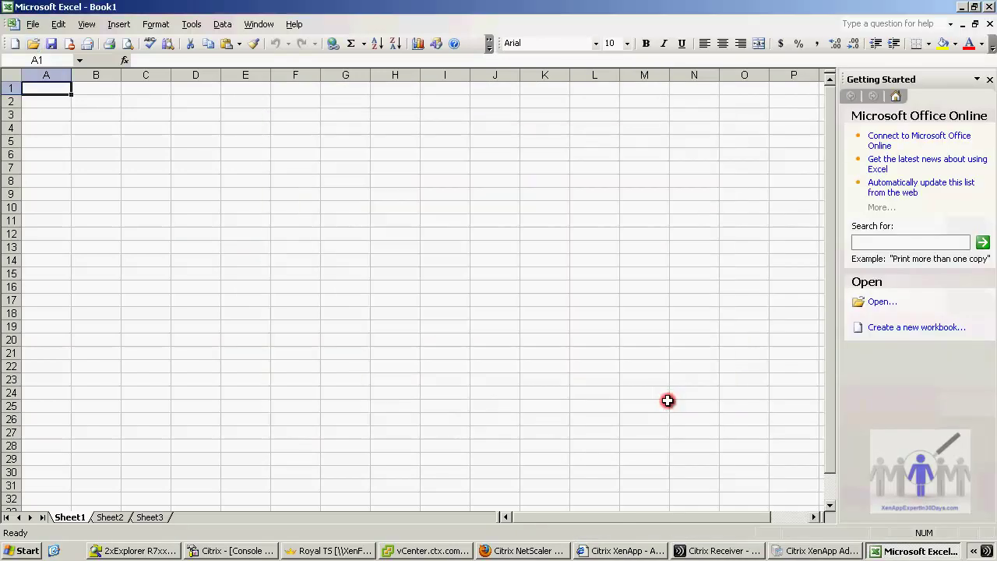
pyautogui.click(988, 7)
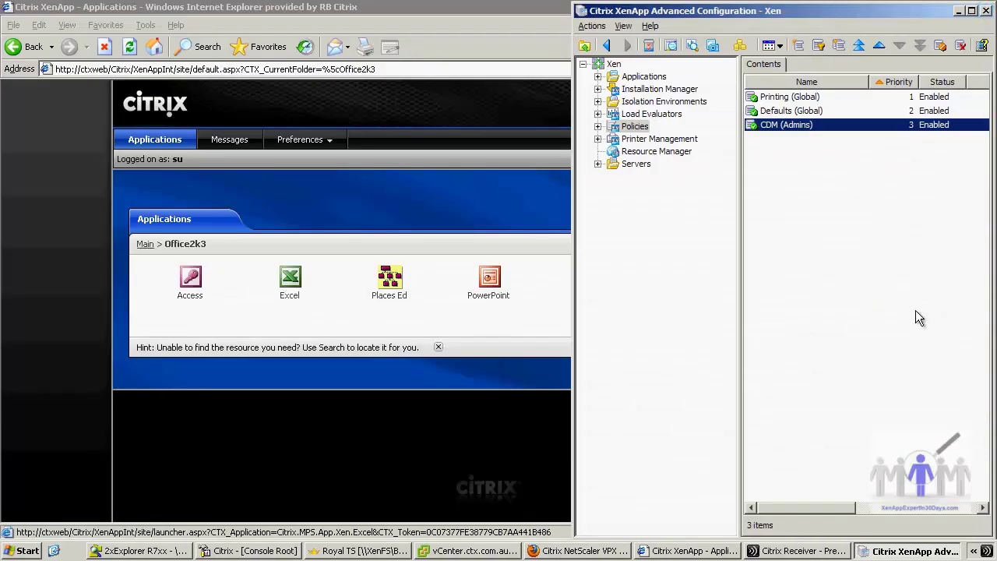
pyautogui.click(793, 551)
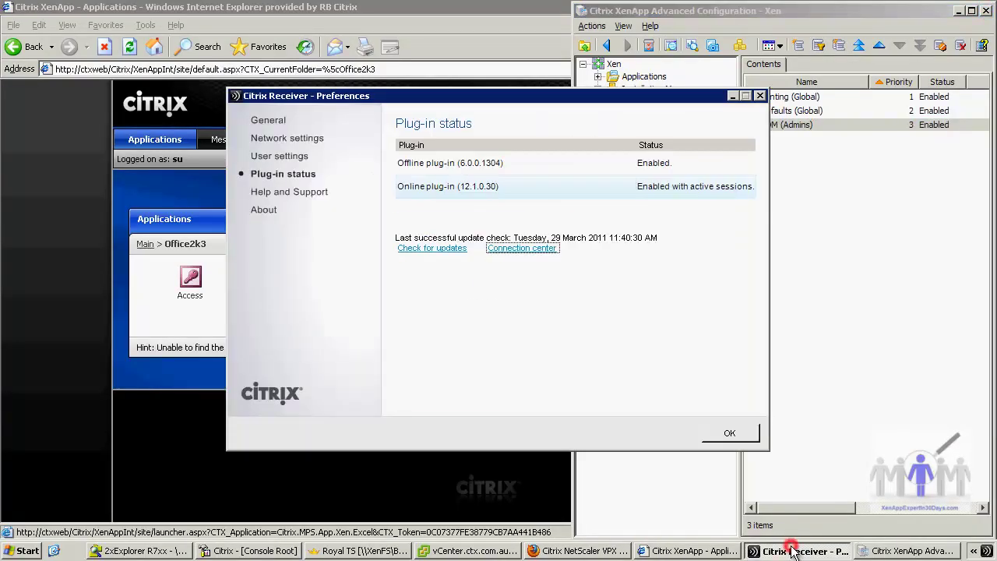
pyautogui.click(510, 251)
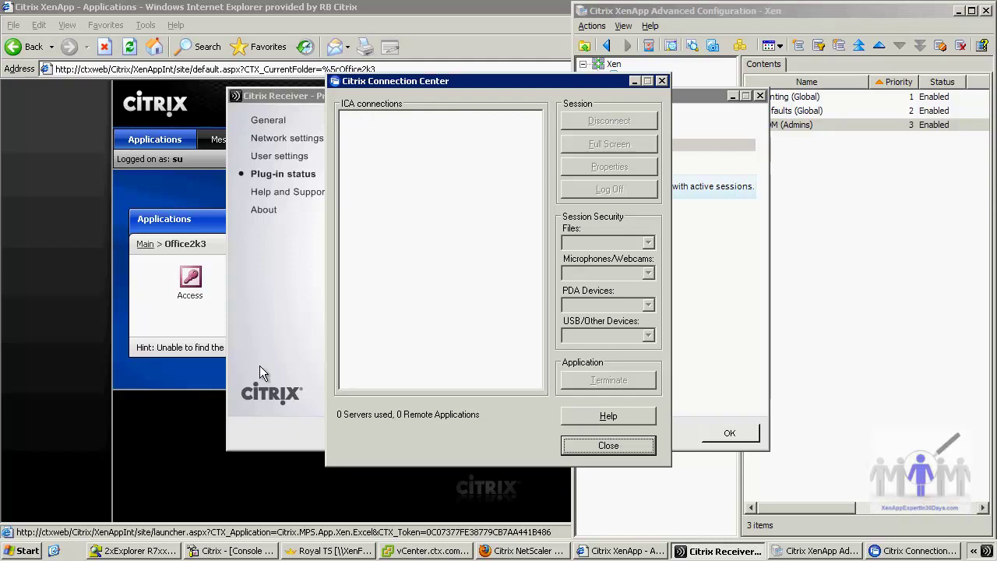
# - Launch published Access and list the available drives in its Open dialog's Look in list
pyautogui.click(162, 305)
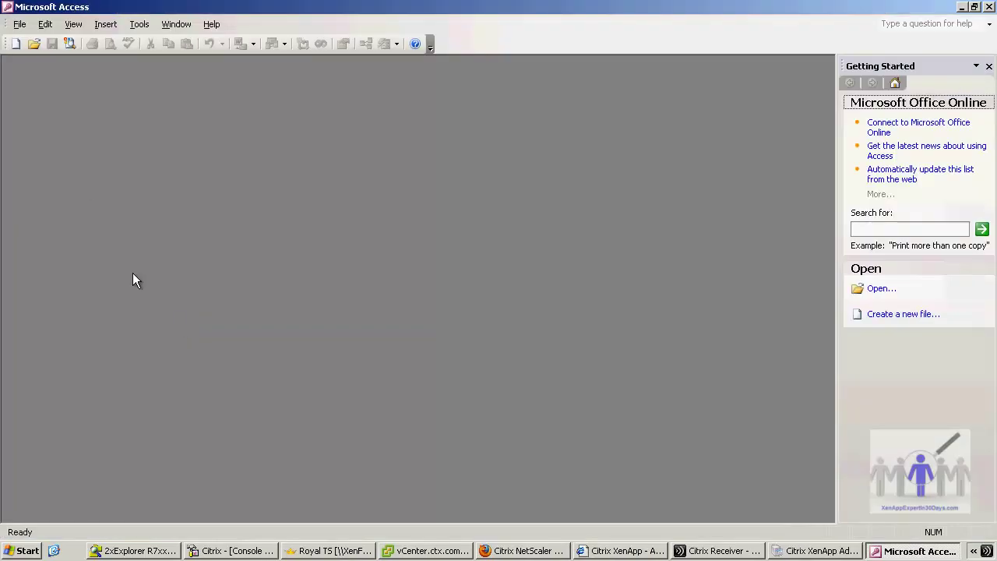
pyautogui.click(35, 44)
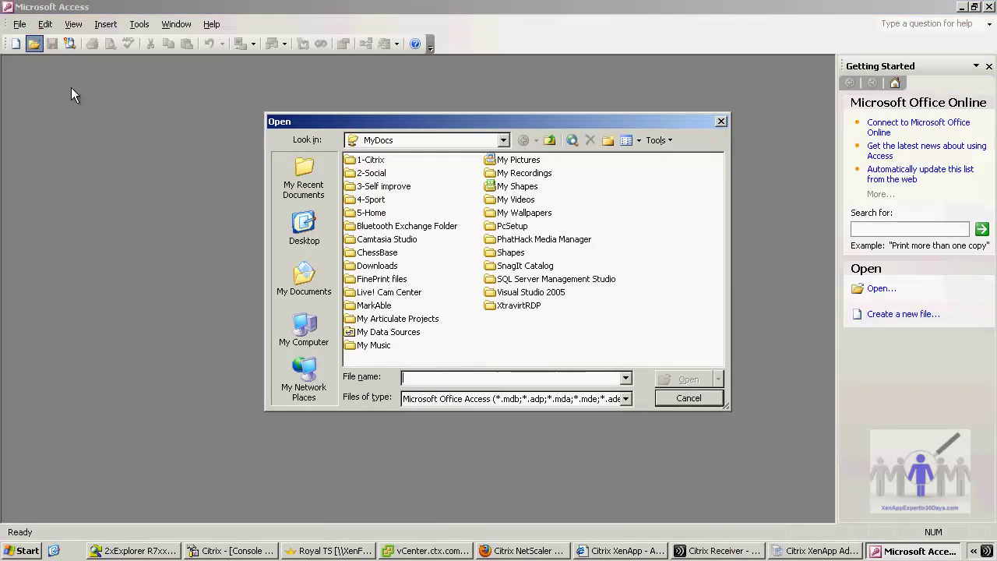
pyautogui.click(504, 141)
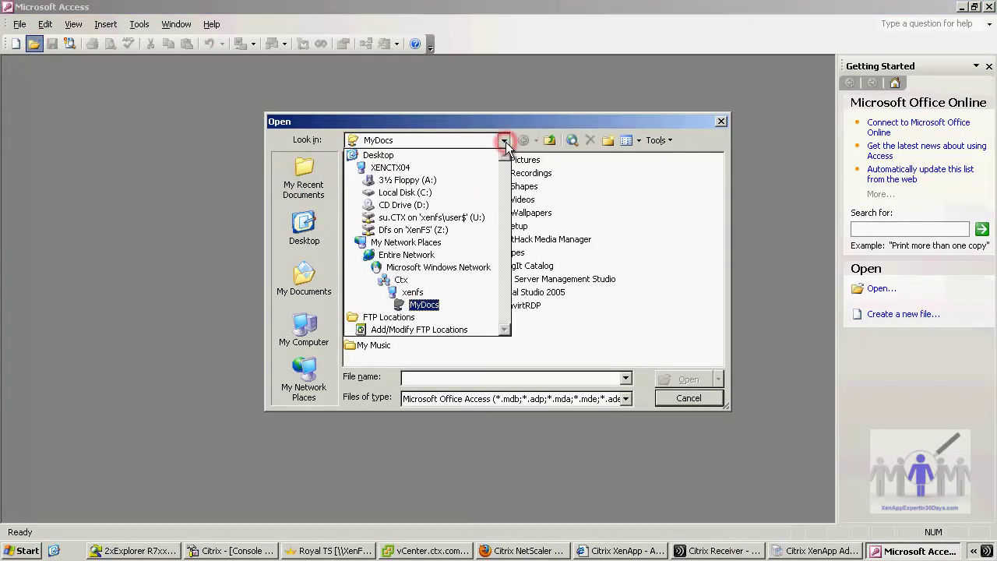